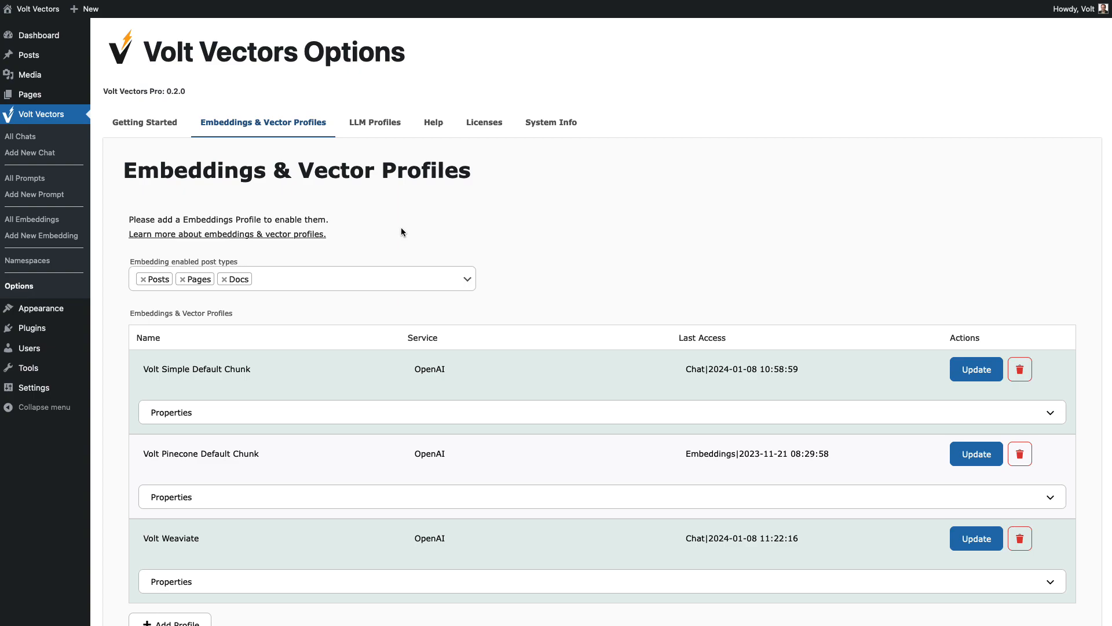
Add a new embeddings and vector profile and name it "Weaviate Demo".
{"action": "scroll", "coordinate": [401, 230], "scroll_direction": "down", "scroll_amount": 5}
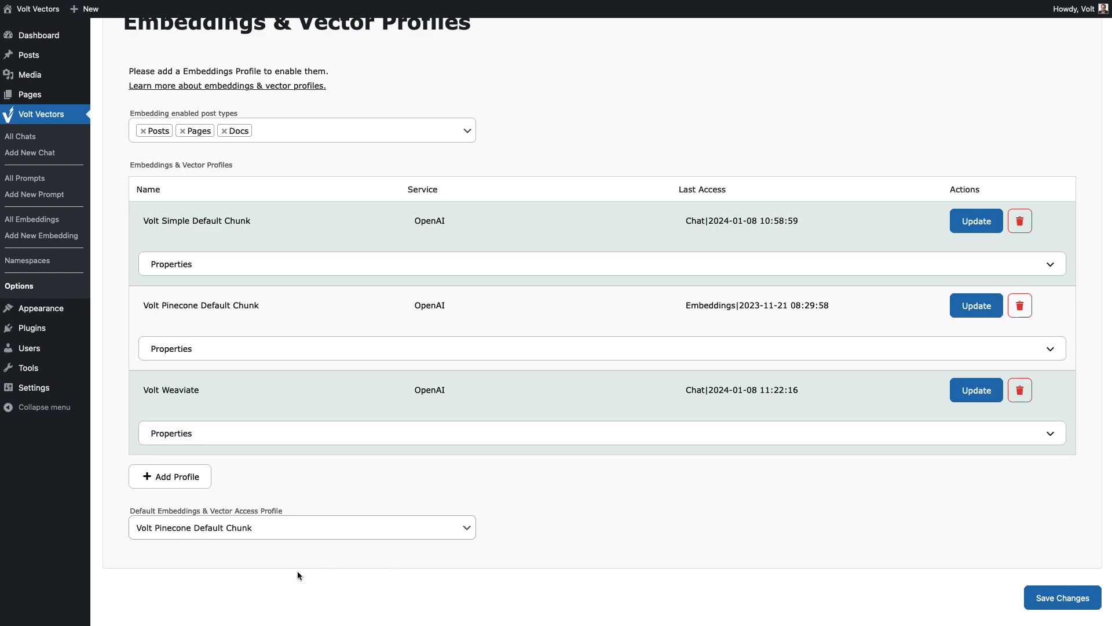
{"action": "left_click", "coordinate": [172, 477]}
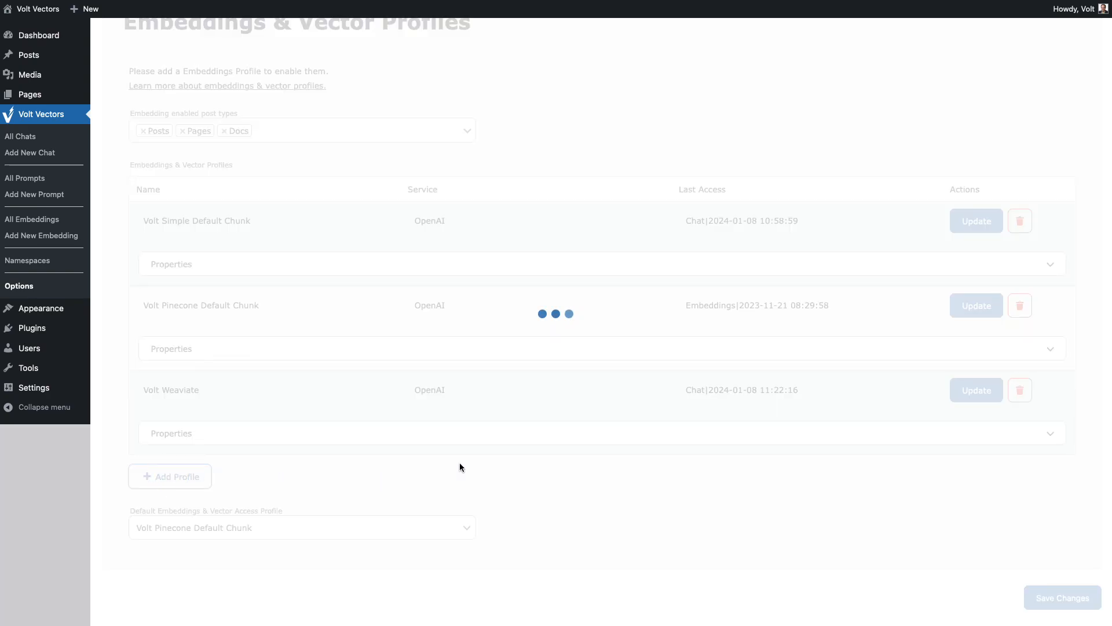
{"action": "scroll", "coordinate": [348, 516], "scroll_direction": "down", "scroll_amount": 5}
{"action": "left_click", "coordinate": [193, 152]}
{"action": "type", "text": "Weaviate Demo"}
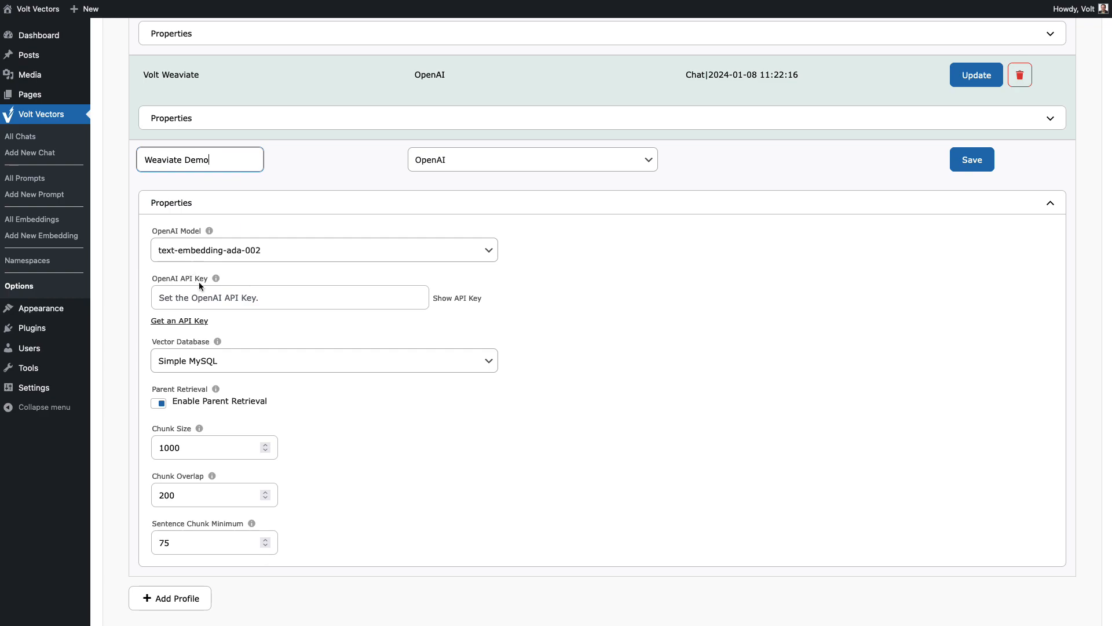
{"action": "left_click", "coordinate": [245, 298]}
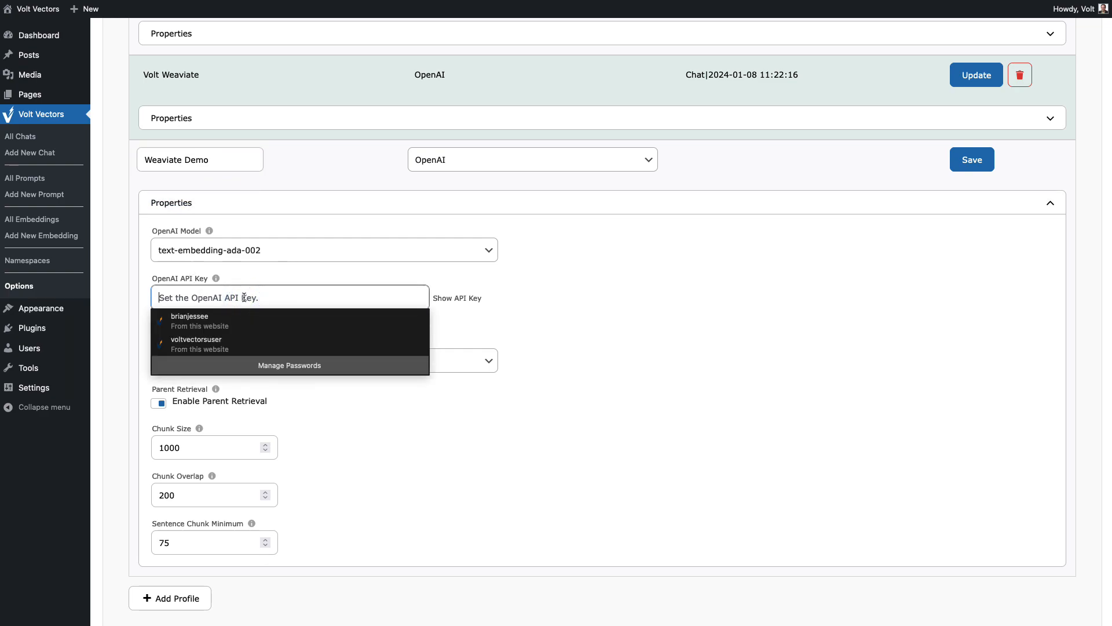
{"action": "left_click", "coordinate": [557, 304]}
{"action": "left_click", "coordinate": [148, 364]}
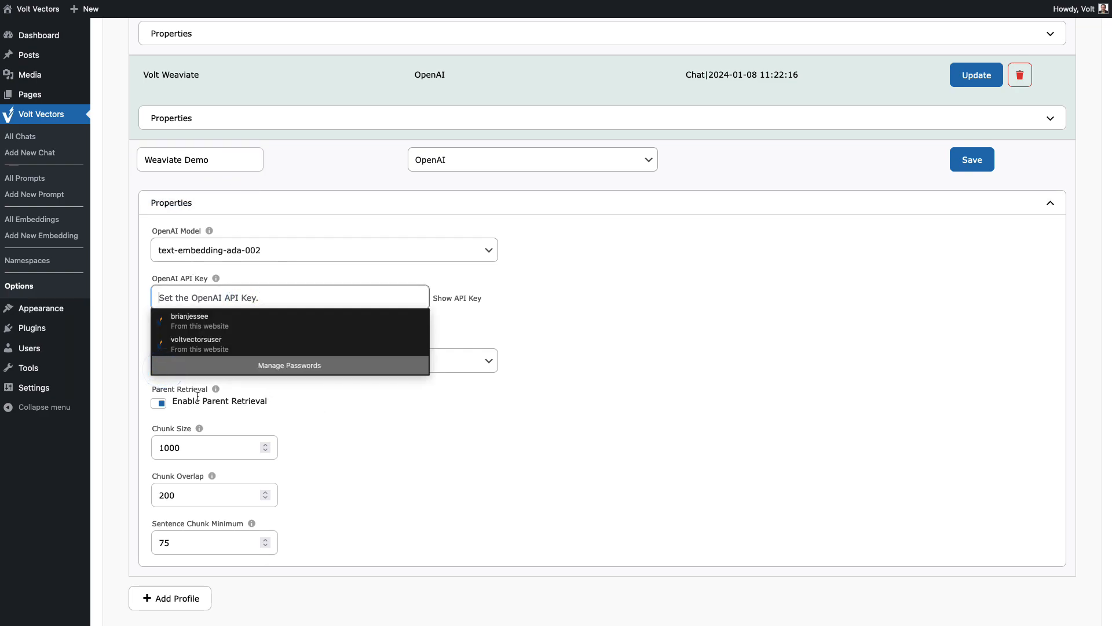
{"action": "left_click", "coordinate": [663, 310]}
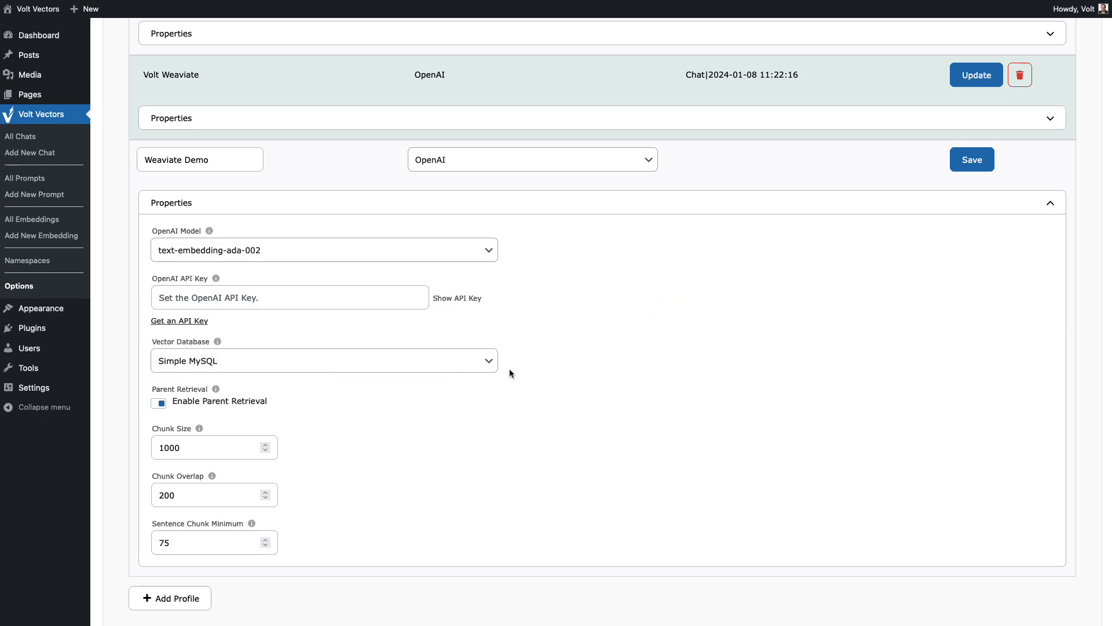
Set the new profile's vector database to Weaviate.
{"action": "left_click", "coordinate": [488, 362]}
{"action": "left_click", "coordinate": [257, 446]}
{"action": "scroll", "coordinate": [588, 387], "scroll_direction": "down", "scroll_amount": 1}
{"action": "scroll", "coordinate": [586, 387], "scroll_direction": "down", "scroll_amount": 2}
{"action": "scroll", "coordinate": [498, 265], "scroll_direction": "down", "scroll_amount": 2}
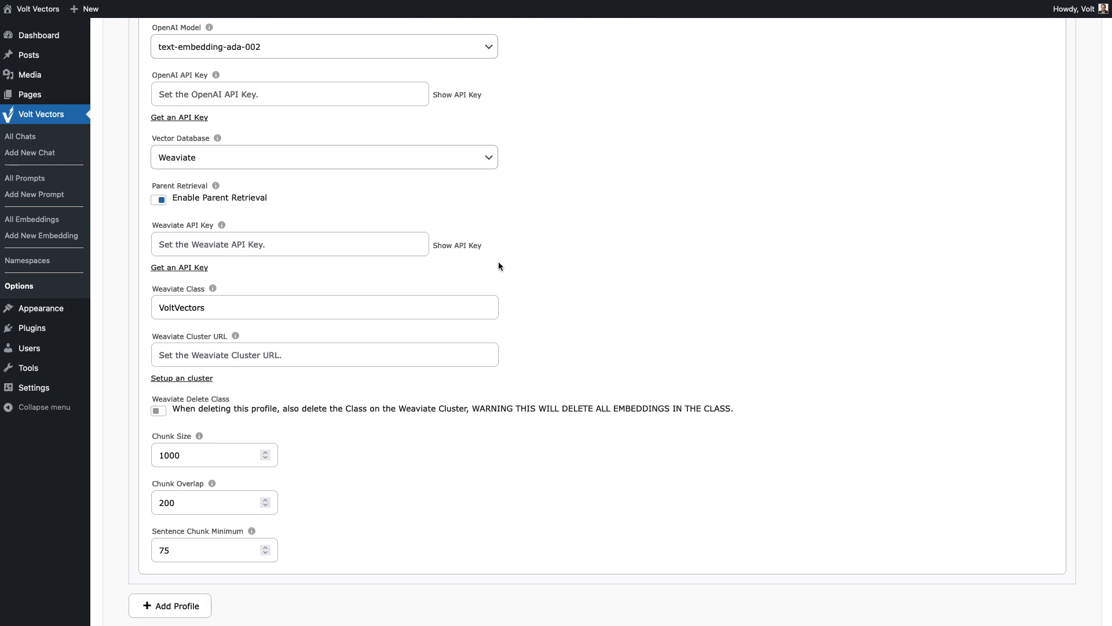
{"action": "scroll", "coordinate": [499, 265], "scroll_direction": "down", "scroll_amount": 1}
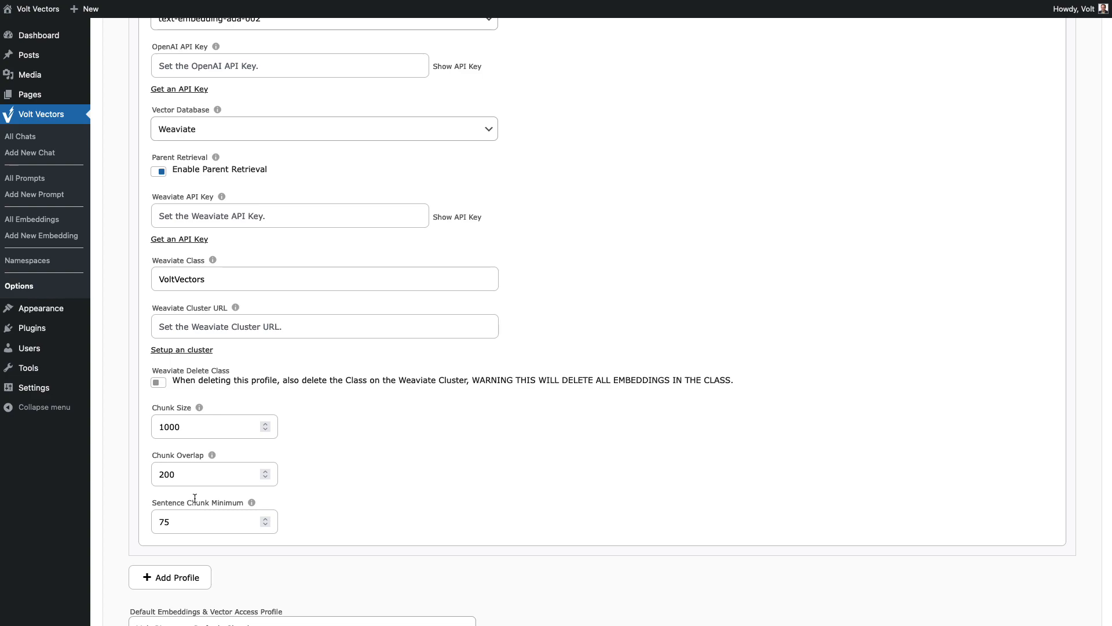
{"action": "scroll", "coordinate": [581, 485], "scroll_direction": "up", "scroll_amount": 1}
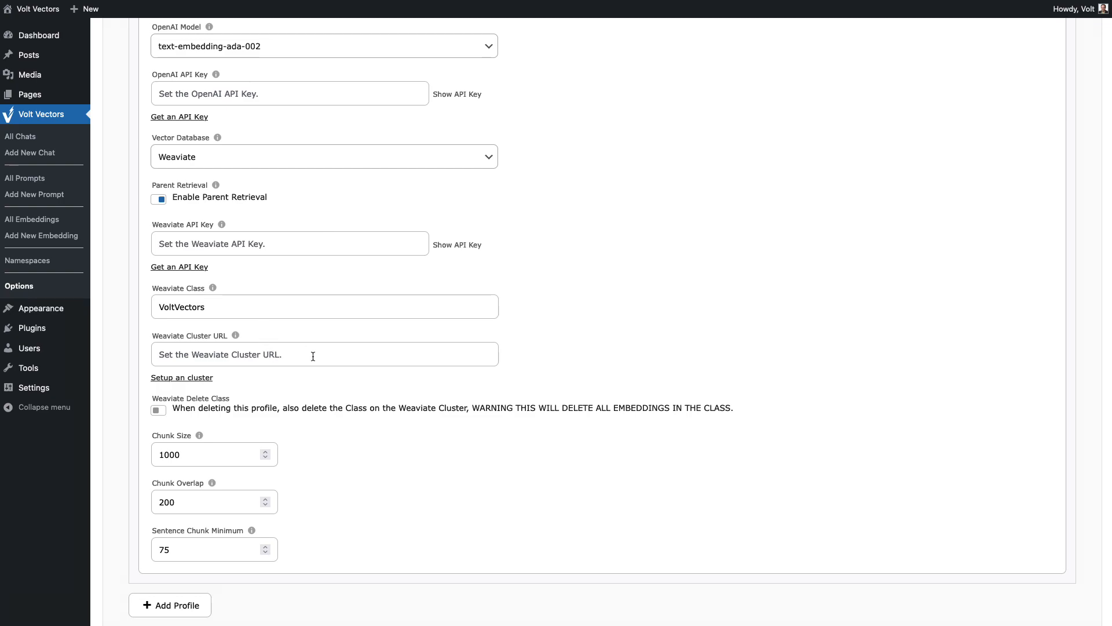
Open the Weaviate Cloud Services console through the profile's cluster setup link.
{"action": "left_click", "coordinate": [492, 306]}
{"action": "left_click", "coordinate": [455, 360]}
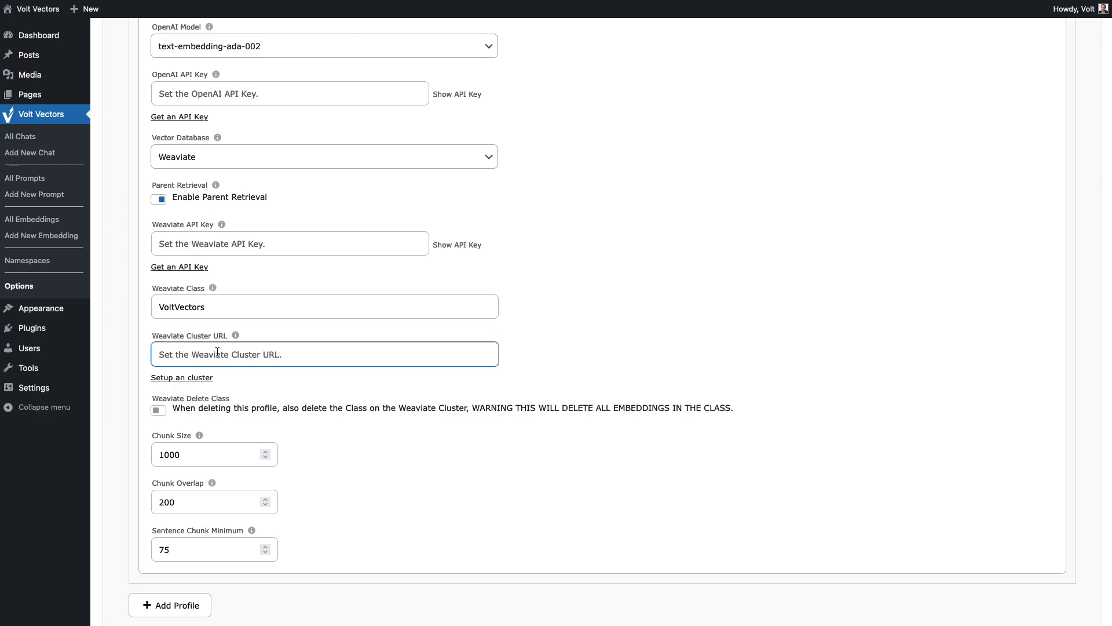
{"action": "left_click", "coordinate": [173, 380]}
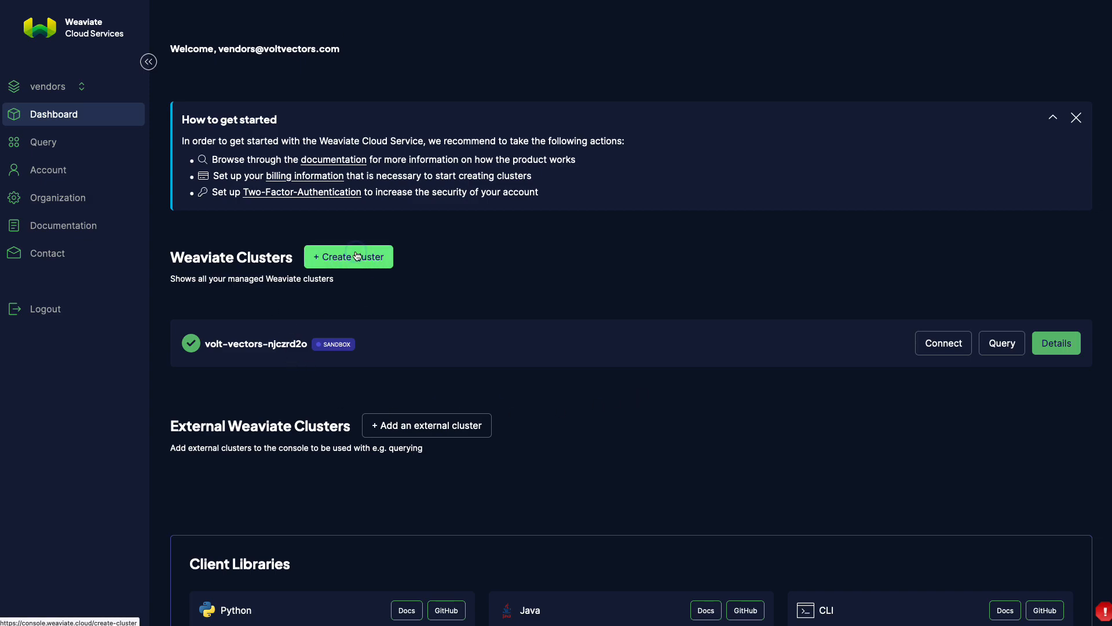
Review the free sandbox and managed cluster plans for creating a cluster, and return to the cluster overview without creating one.
{"action": "left_click", "coordinate": [357, 257]}
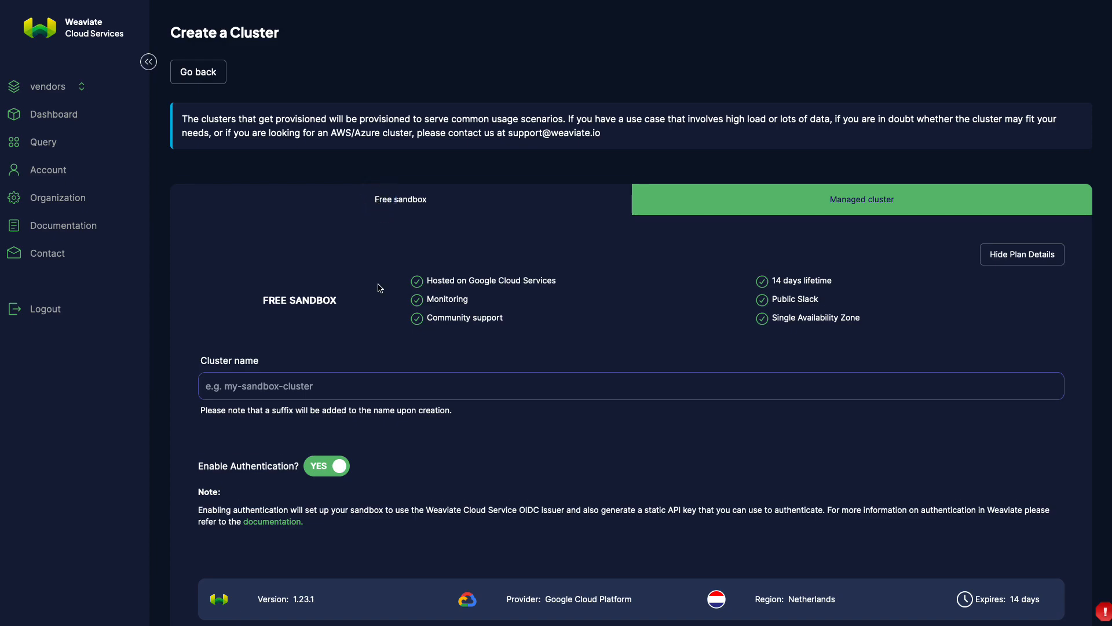
{"action": "scroll", "coordinate": [380, 288], "scroll_direction": "down", "scroll_amount": 1}
{"action": "left_click", "coordinate": [297, 358]}
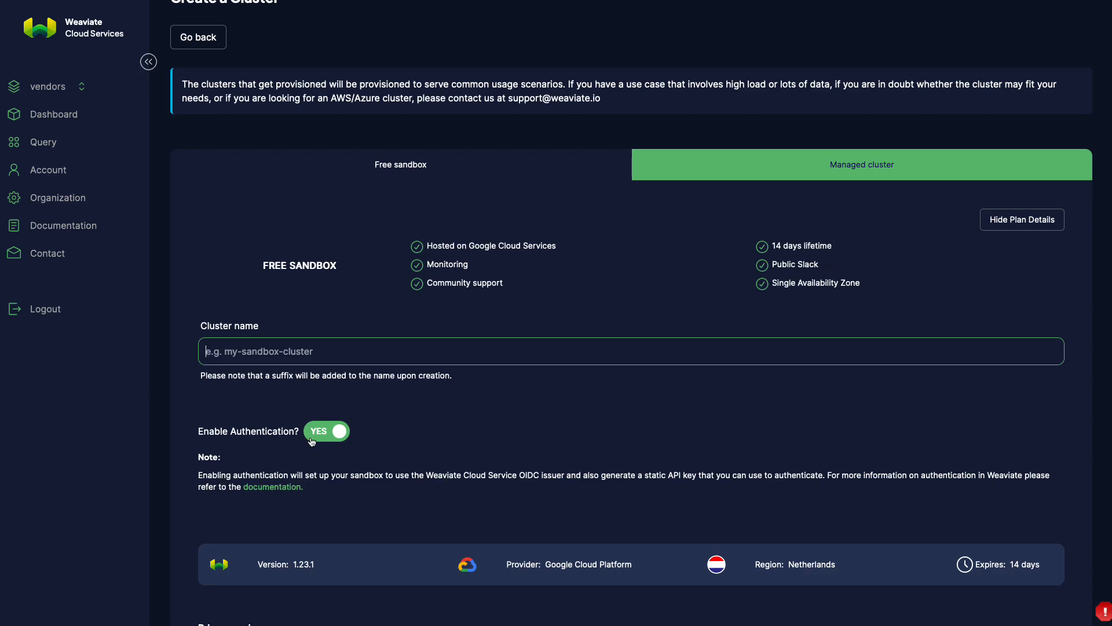
{"action": "scroll", "coordinate": [388, 428], "scroll_direction": "down", "scroll_amount": 2}
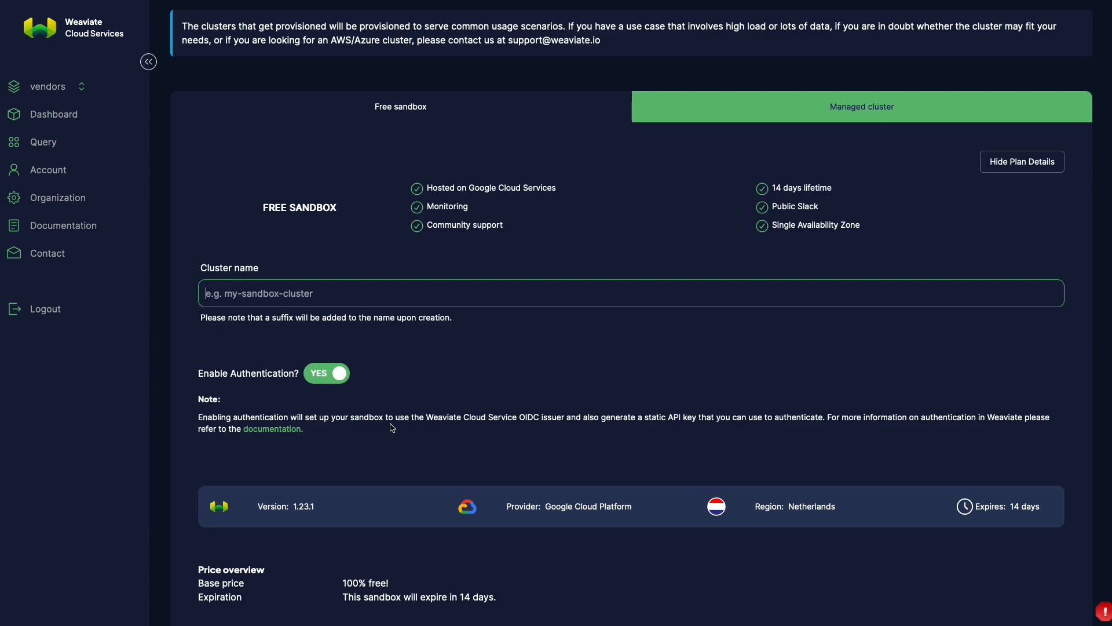
{"action": "scroll", "coordinate": [394, 429], "scroll_direction": "down", "scroll_amount": 3}
{"action": "scroll", "coordinate": [414, 440], "scroll_direction": "up", "scroll_amount": 5}
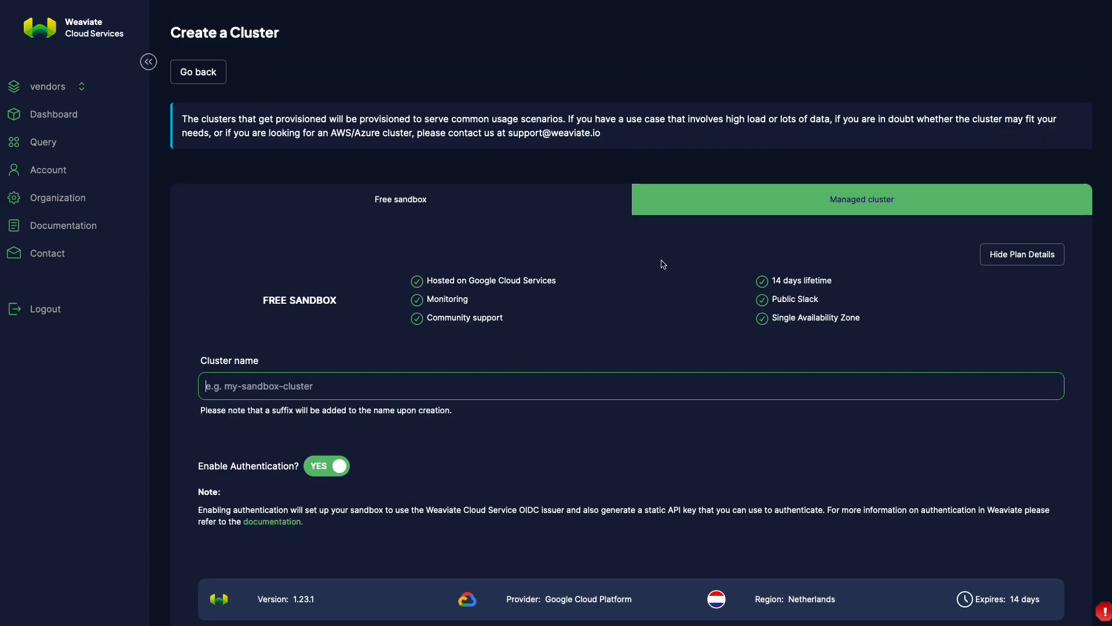
{"action": "left_click", "coordinate": [714, 194]}
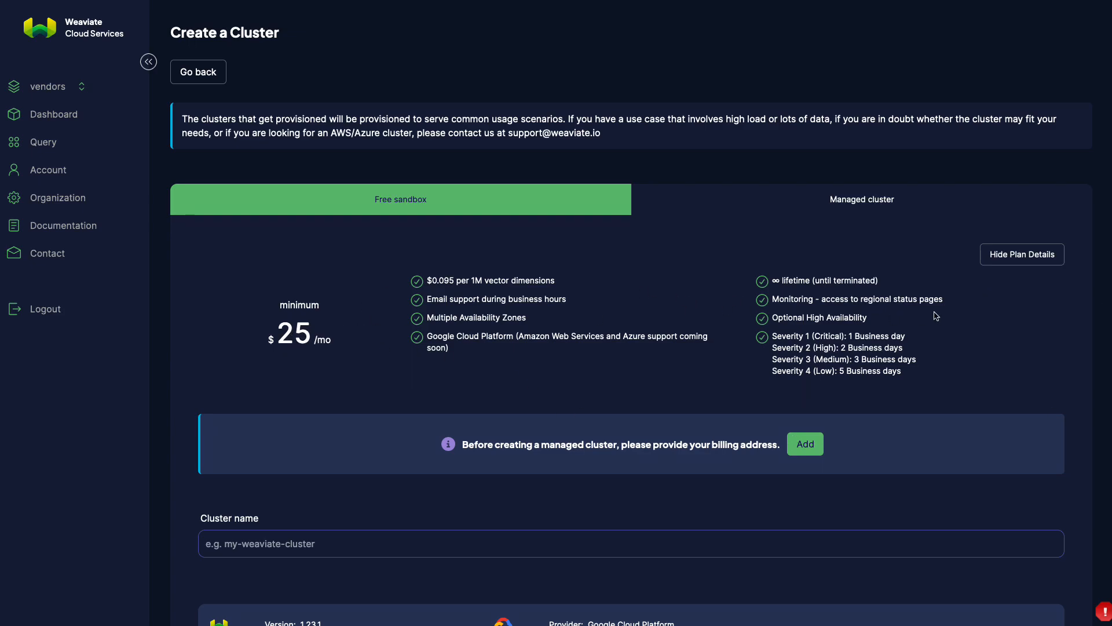
{"action": "left_click", "coordinate": [342, 199]}
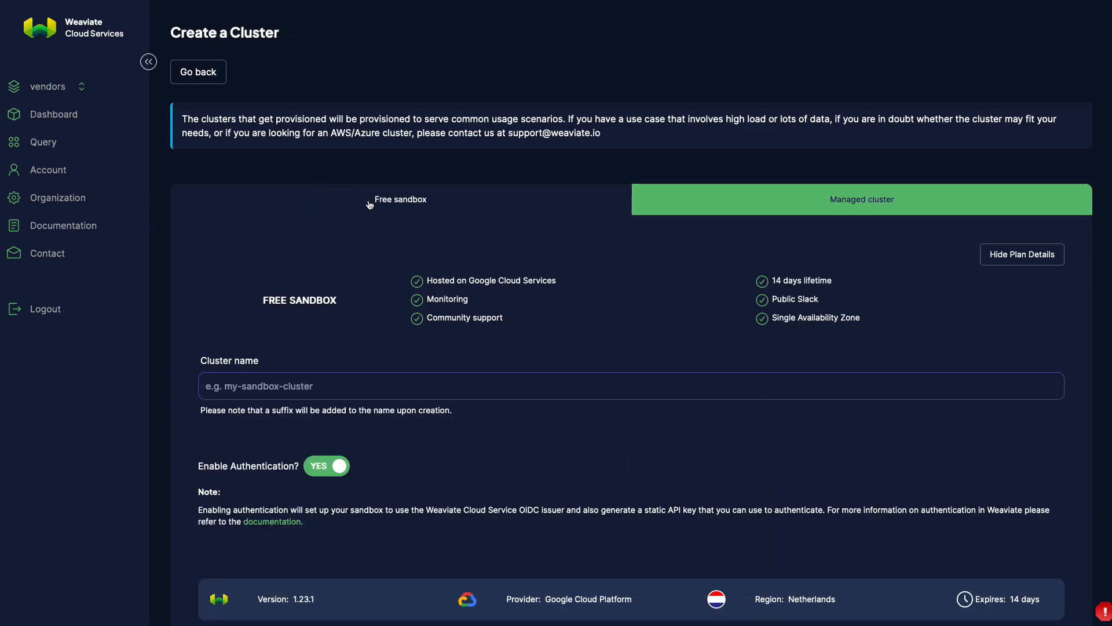
{"action": "left_click", "coordinate": [203, 70]}
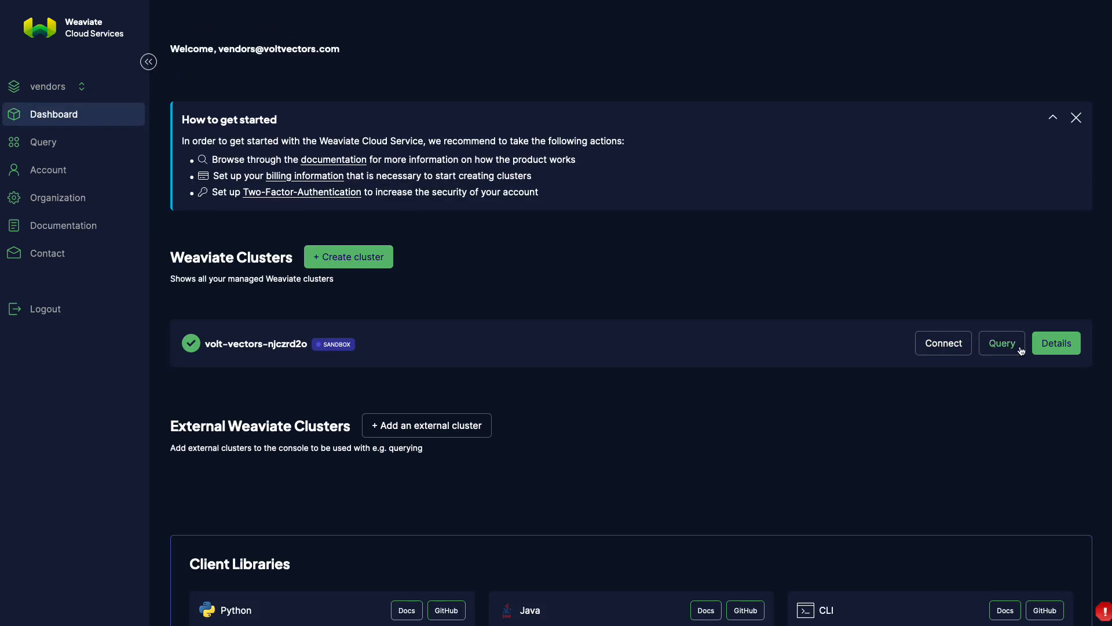
Copy the existing sandbox cluster's URL from its details and paste it into the profile's Weaviate Cluster URL in WordPress.
{"action": "left_click", "coordinate": [1042, 346]}
{"action": "scroll", "coordinate": [406, 310], "scroll_direction": "down", "scroll_amount": 2}
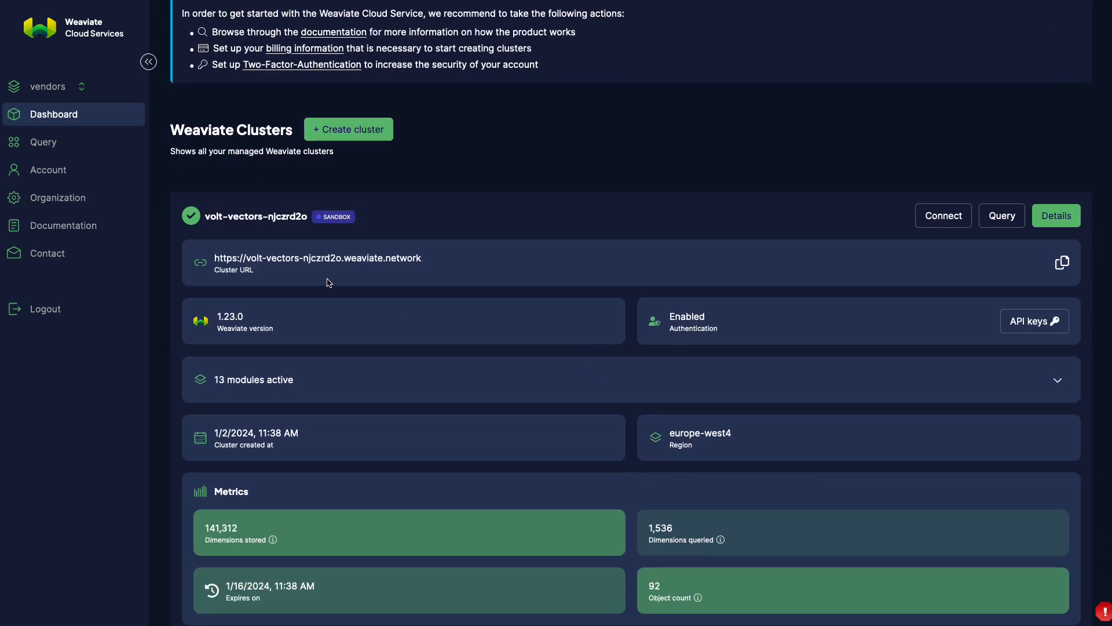
{"action": "left_click_drag", "start_coordinate": [215, 262], "coordinate": [423, 259]}
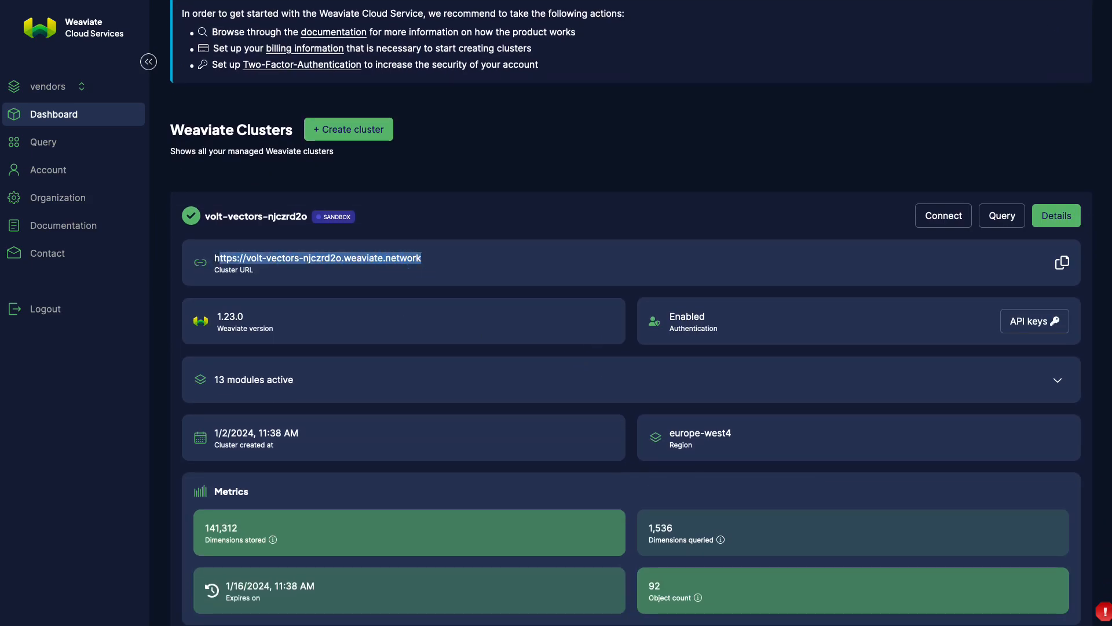
{"action": "left_click", "coordinate": [1061, 261]}
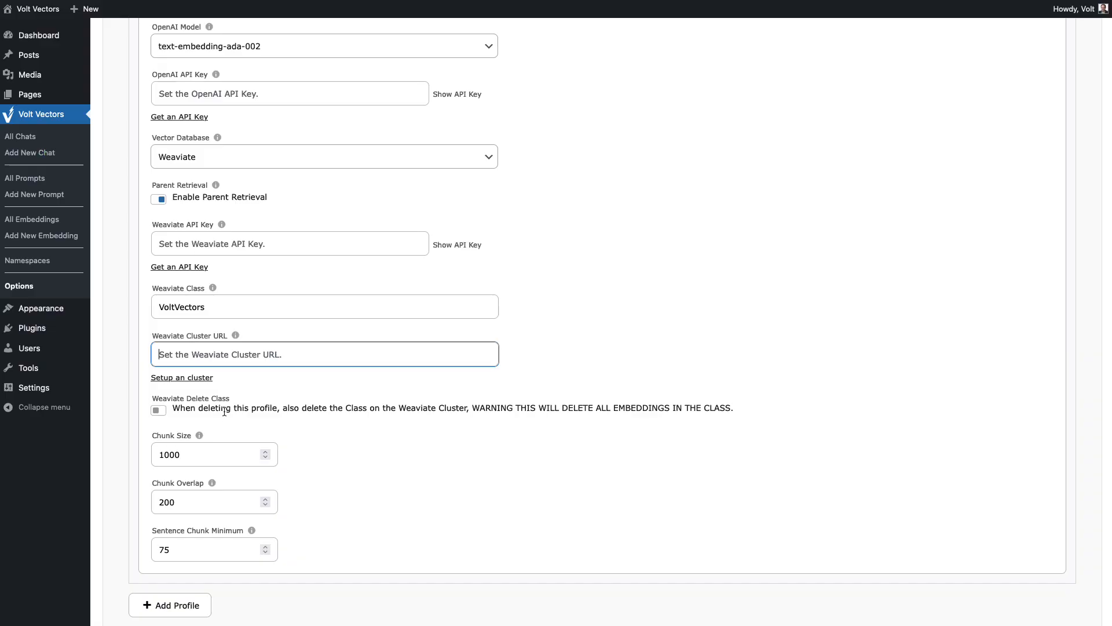
{"action": "left_click", "coordinate": [218, 351]}
{"action": "key", "text": "super+v"}
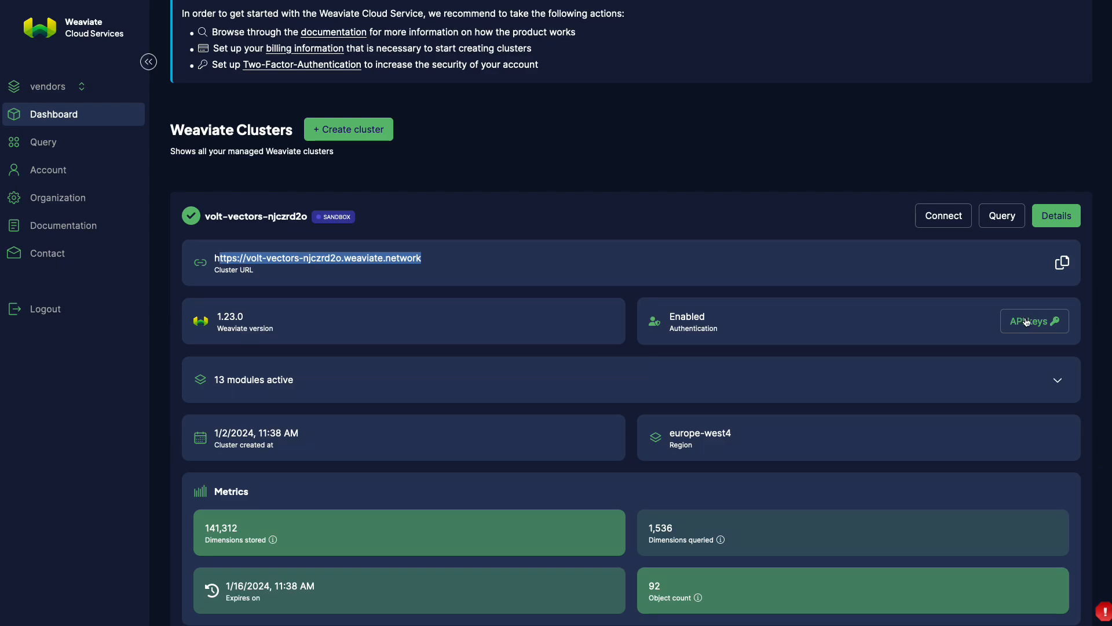
Copy the cluster's admin API key from the Weaviate console and paste it into the profile's Weaviate API Key field.
{"action": "left_click", "coordinate": [1027, 322]}
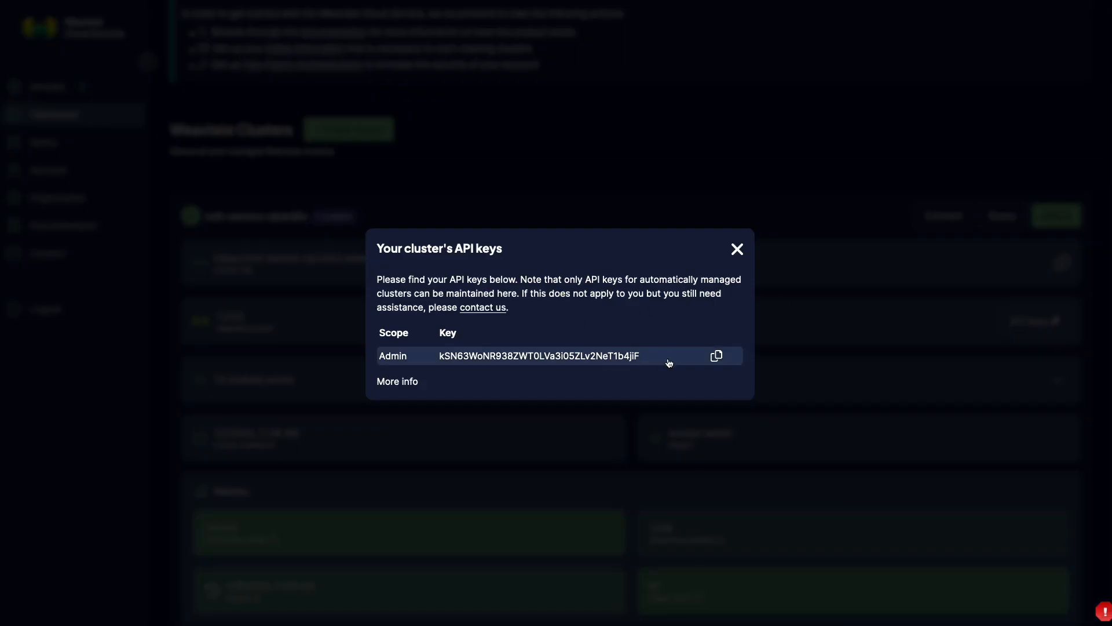
{"action": "left_click", "coordinate": [716, 356]}
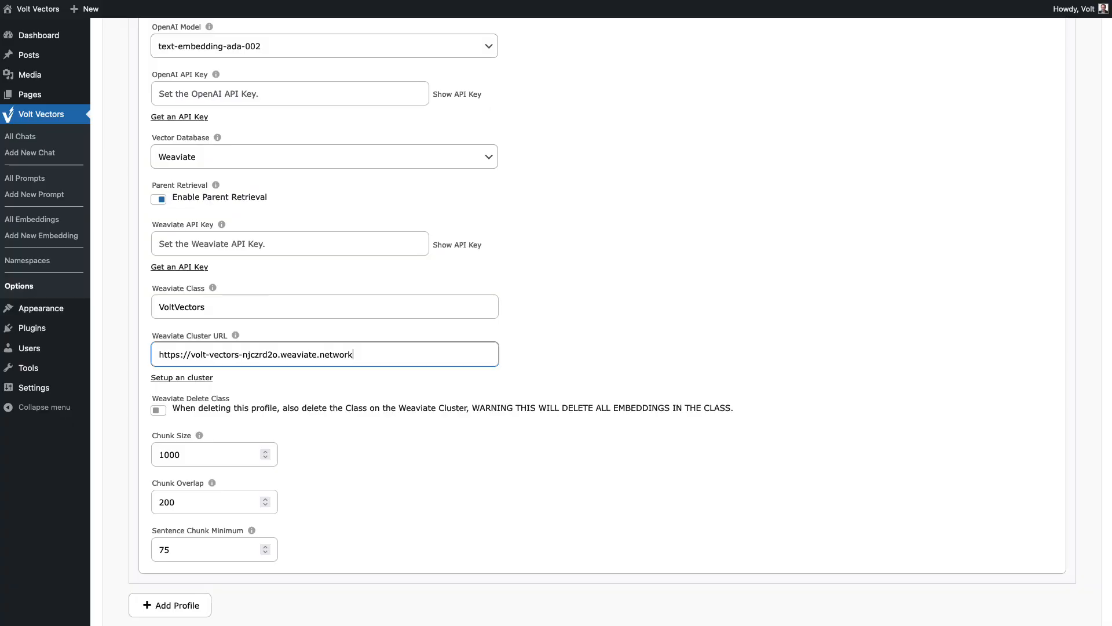
{"action": "left_click", "coordinate": [265, 247]}
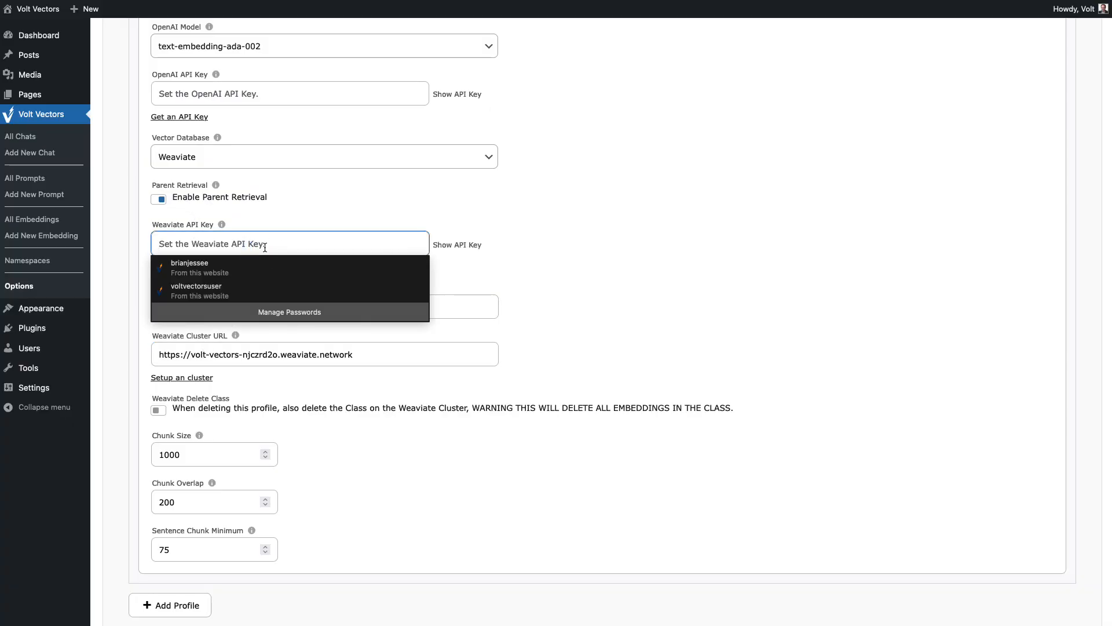
{"action": "key", "text": "super+v"}
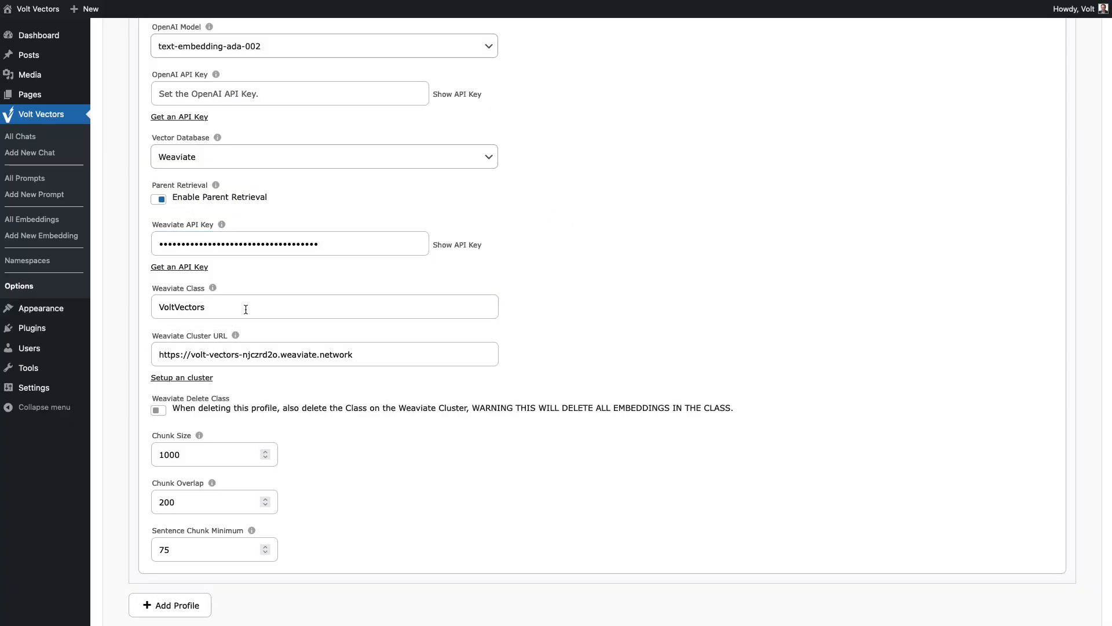
Set the profile's Weaviate Class to "VoltVectorsTest".
{"action": "left_click", "coordinate": [245, 310]}
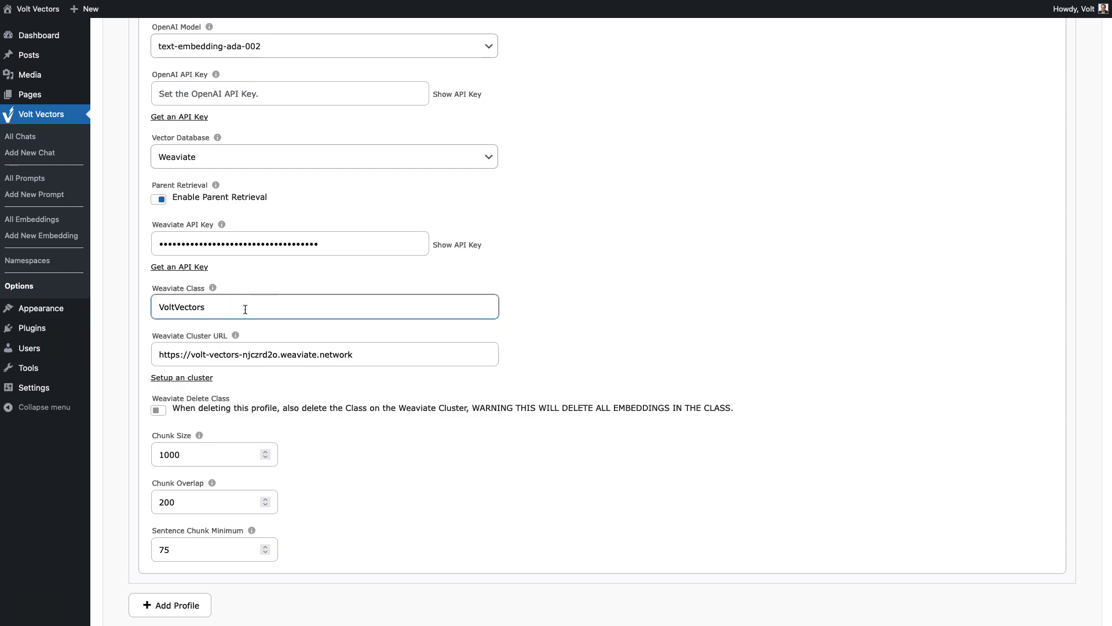
{"action": "type", "text": "Test"}
{"action": "left_click_drag", "start_coordinate": [353, 355], "coordinate": [311, 357]}
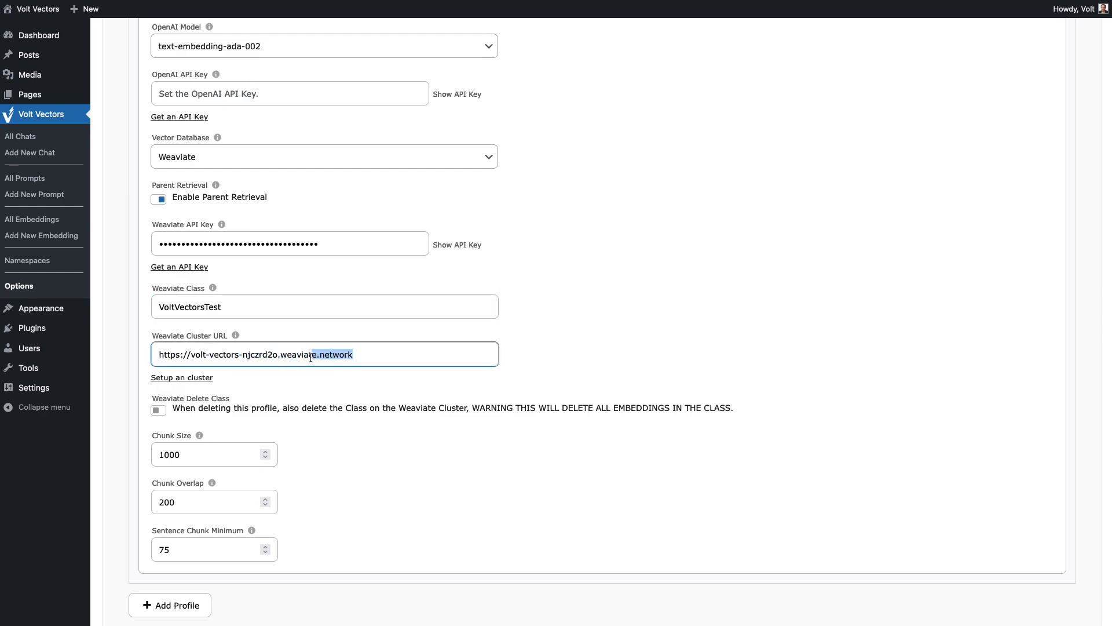
{"action": "left_click_drag", "start_coordinate": [159, 310], "coordinate": [233, 308]}
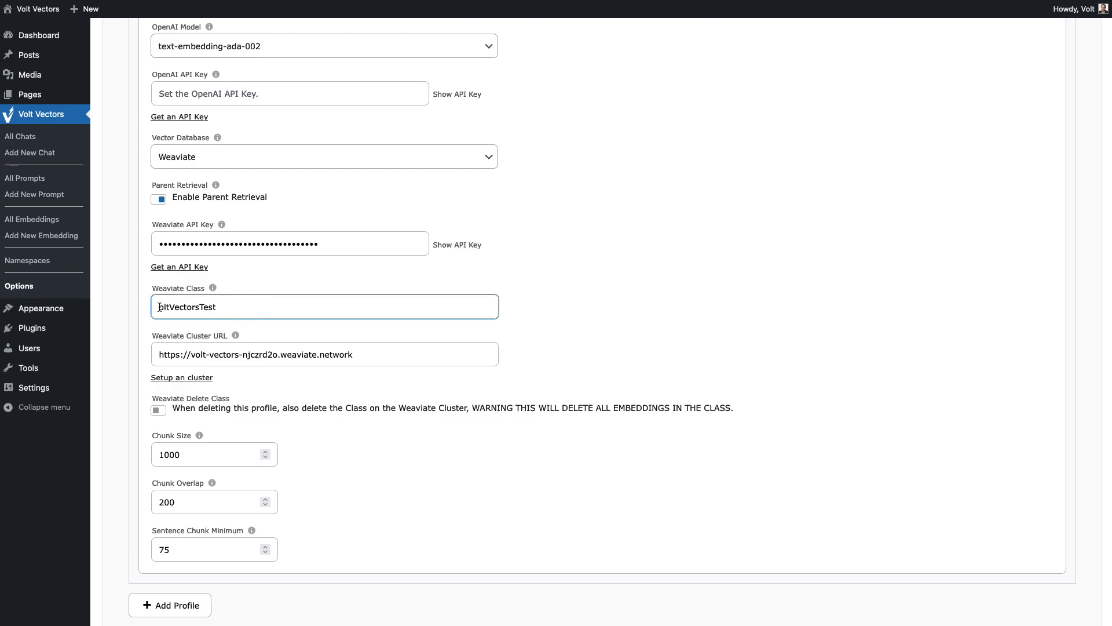
{"action": "type", "text": "V"}
Enable deletion of the Weaviate class together with the profile, and save the Weaviate Demo profile.
{"action": "left_click", "coordinate": [159, 411]}
{"action": "scroll", "coordinate": [362, 419], "scroll_direction": "up", "scroll_amount": 5}
{"action": "left_click", "coordinate": [954, 164]}
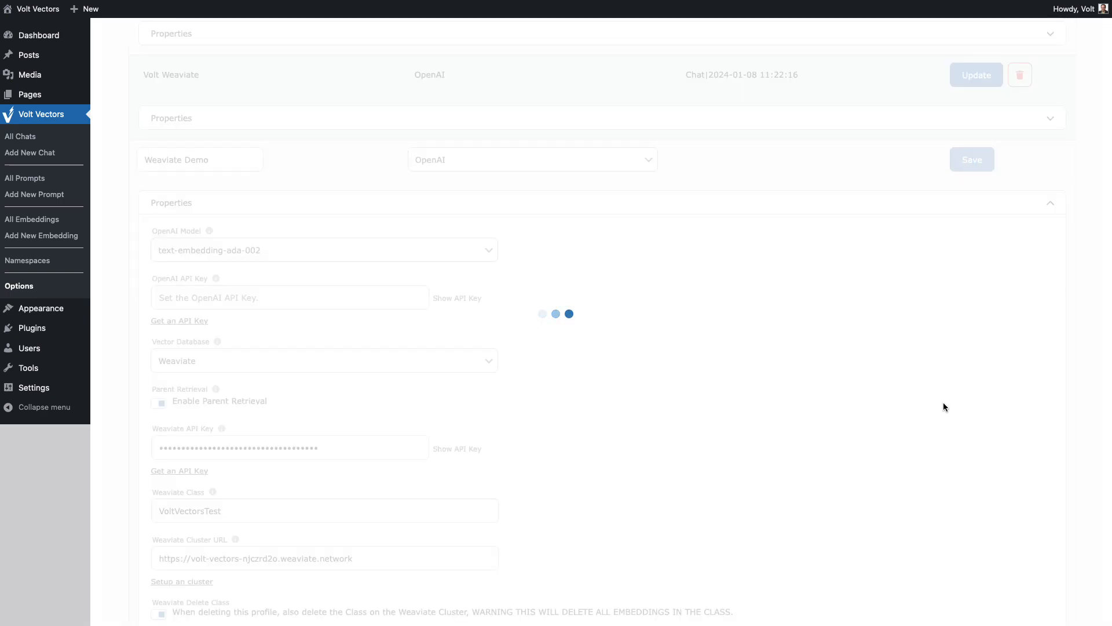
Expand the saved Weaviate Demo profile's properties, turn off Weaviate Delete Class, and update the profile.
{"action": "left_click", "coordinate": [346, 409]}
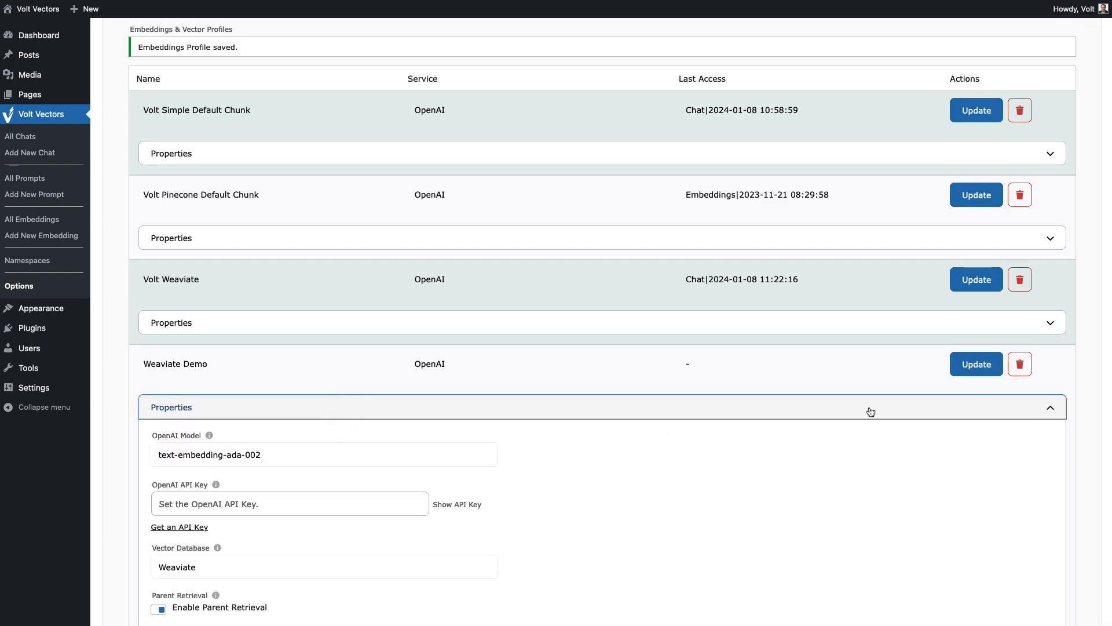
{"action": "scroll", "coordinate": [170, 426], "scroll_direction": "down", "scroll_amount": 5}
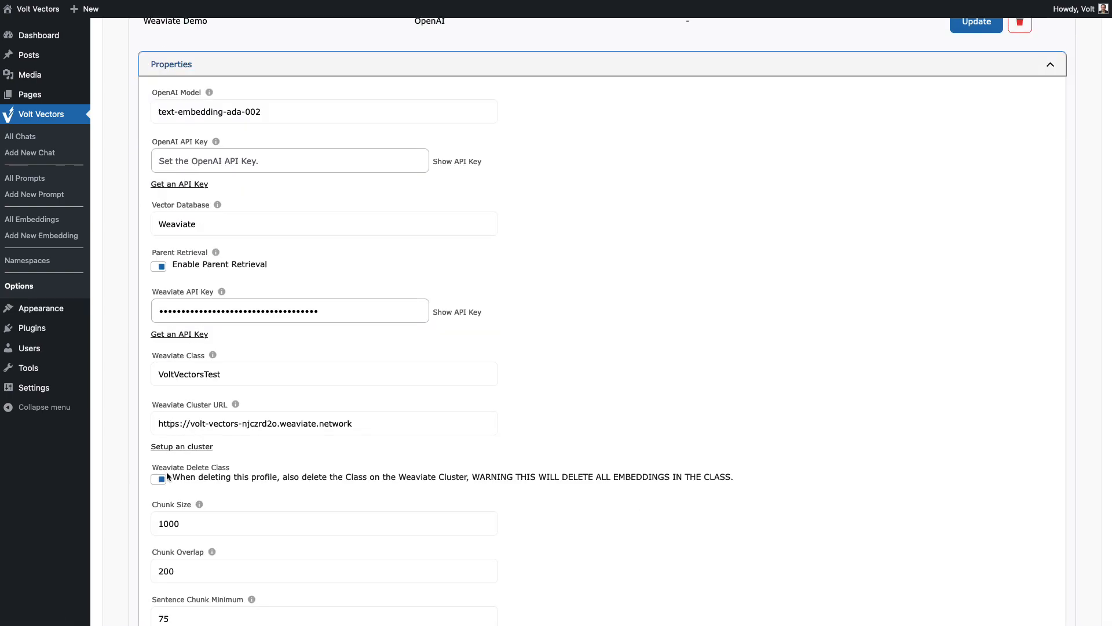
{"action": "scroll", "coordinate": [825, 273], "scroll_direction": "up", "scroll_amount": 4}
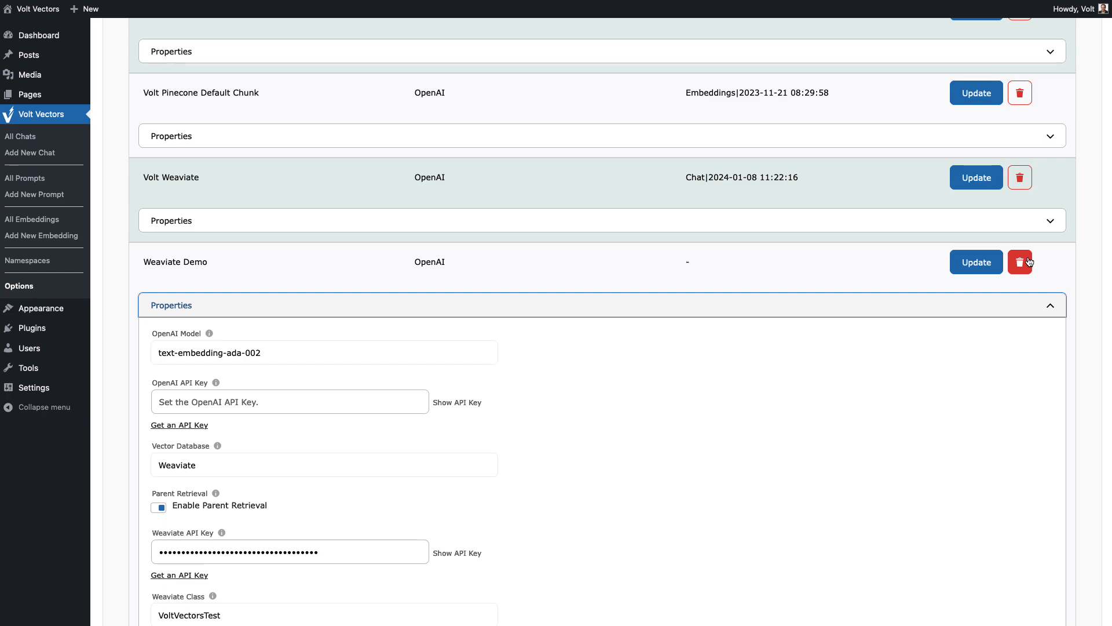
{"action": "scroll", "coordinate": [278, 310], "scroll_direction": "down", "scroll_amount": 4}
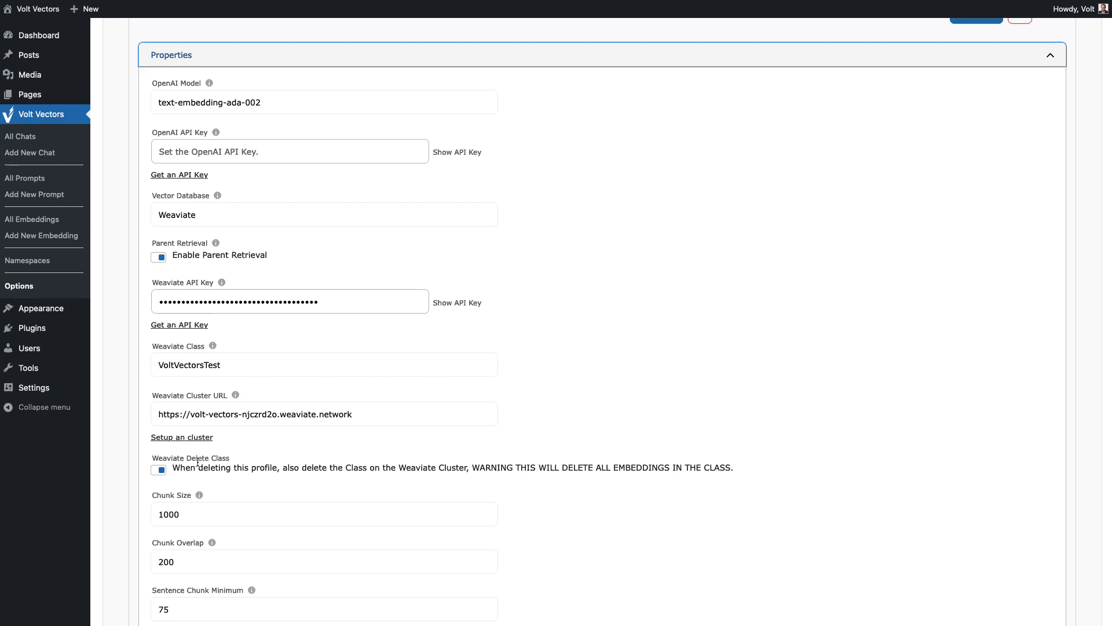
{"action": "left_click", "coordinate": [162, 469]}
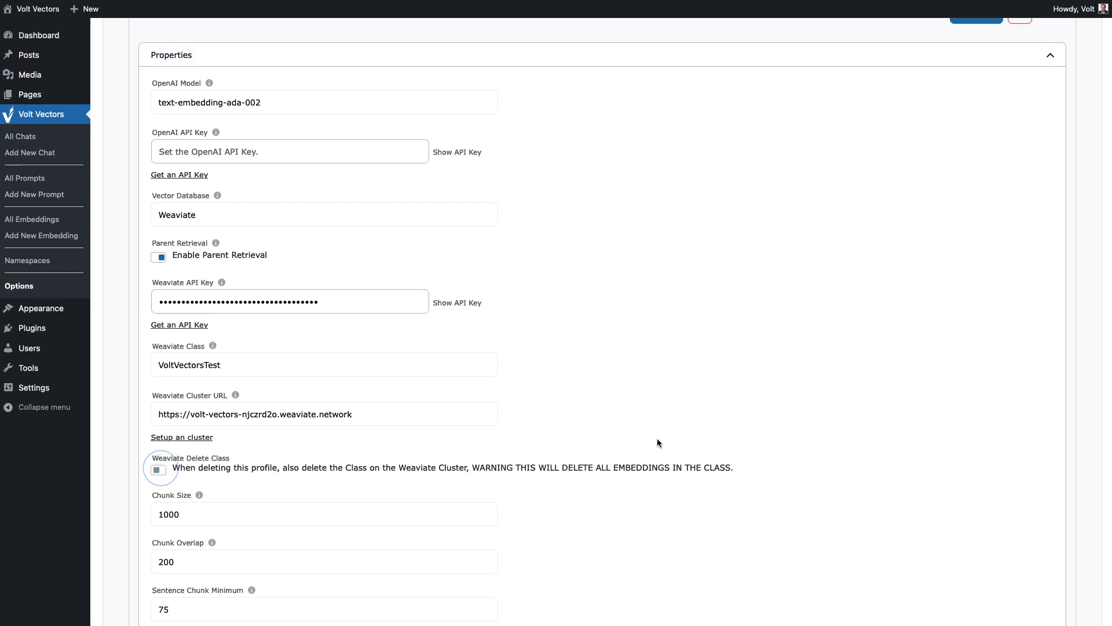
{"action": "scroll", "coordinate": [826, 373], "scroll_direction": "up", "scroll_amount": 5}
{"action": "left_click", "coordinate": [978, 260]}
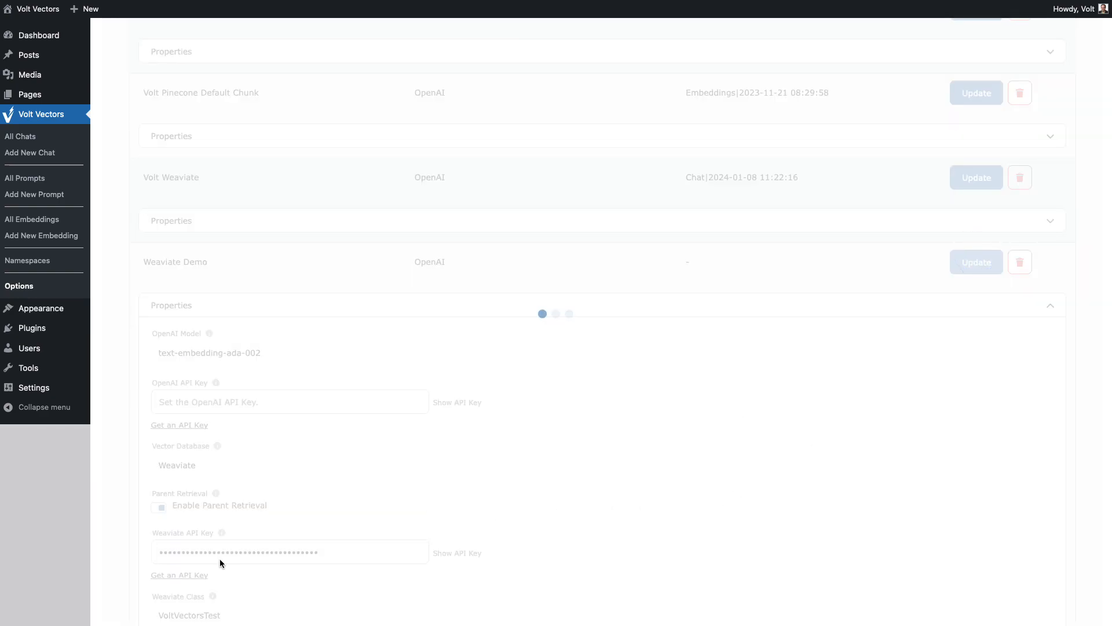
{"action": "scroll", "coordinate": [252, 532], "scroll_direction": "down", "scroll_amount": 5}
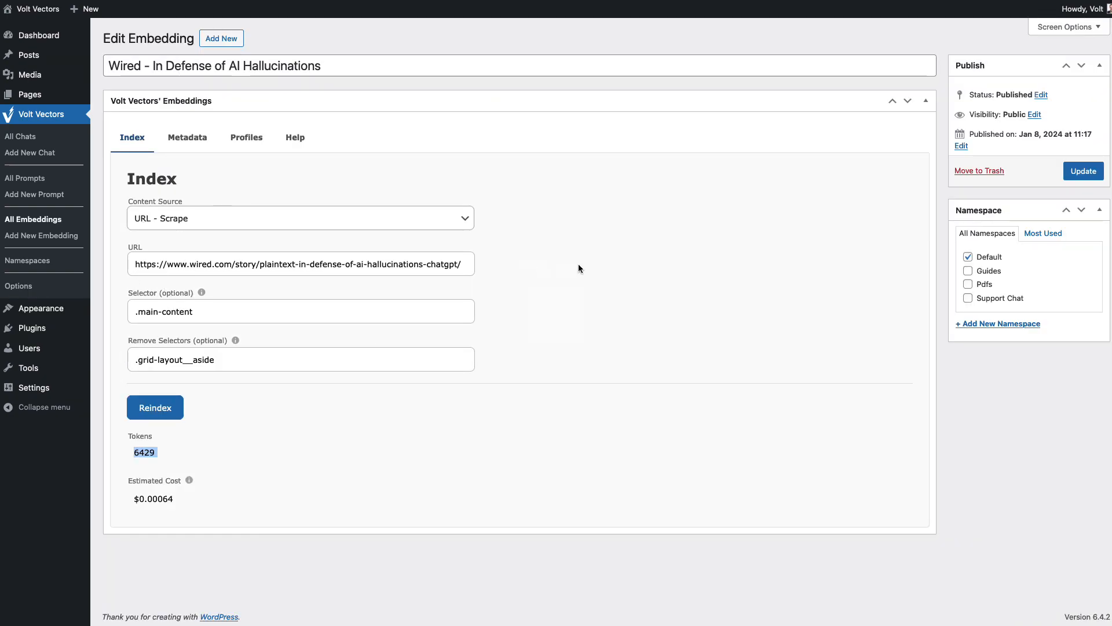
Review the WIRED article "In Defense of AI Hallucinations" that serves as the embedding's scraped source, from its headline through the body text.
{"action": "left_click", "coordinate": [552, 1]}
{"action": "scroll", "coordinate": [414, 521], "scroll_direction": "up", "scroll_amount": 10}
{"action": "scroll", "coordinate": [413, 533], "scroll_direction": "up", "scroll_amount": 15}
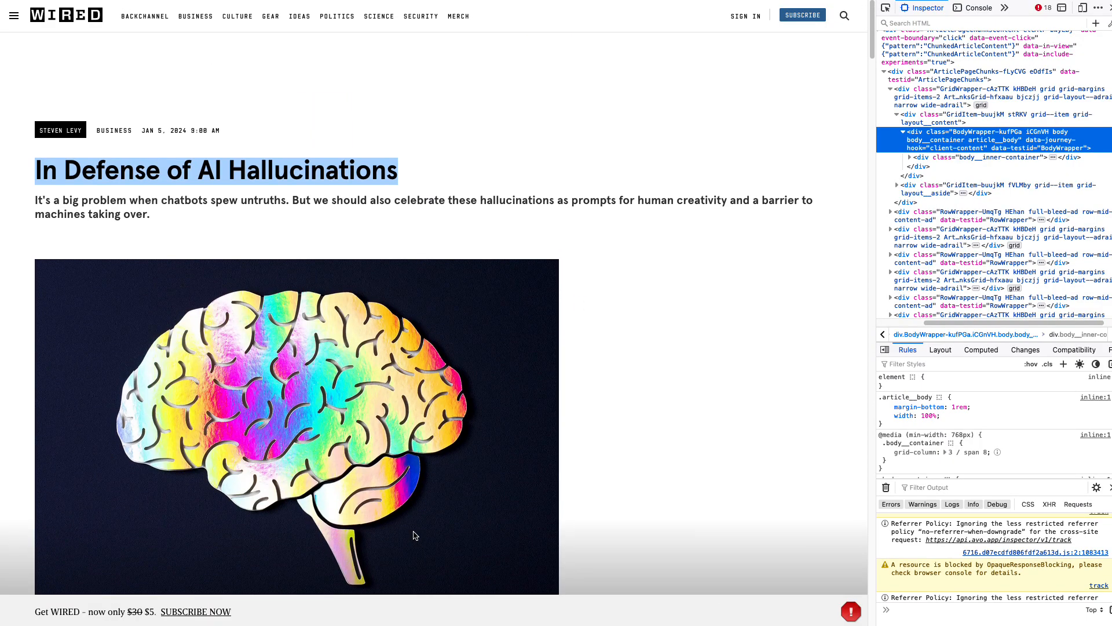
{"action": "scroll", "coordinate": [267, 187], "scroll_direction": "down", "scroll_amount": 10}
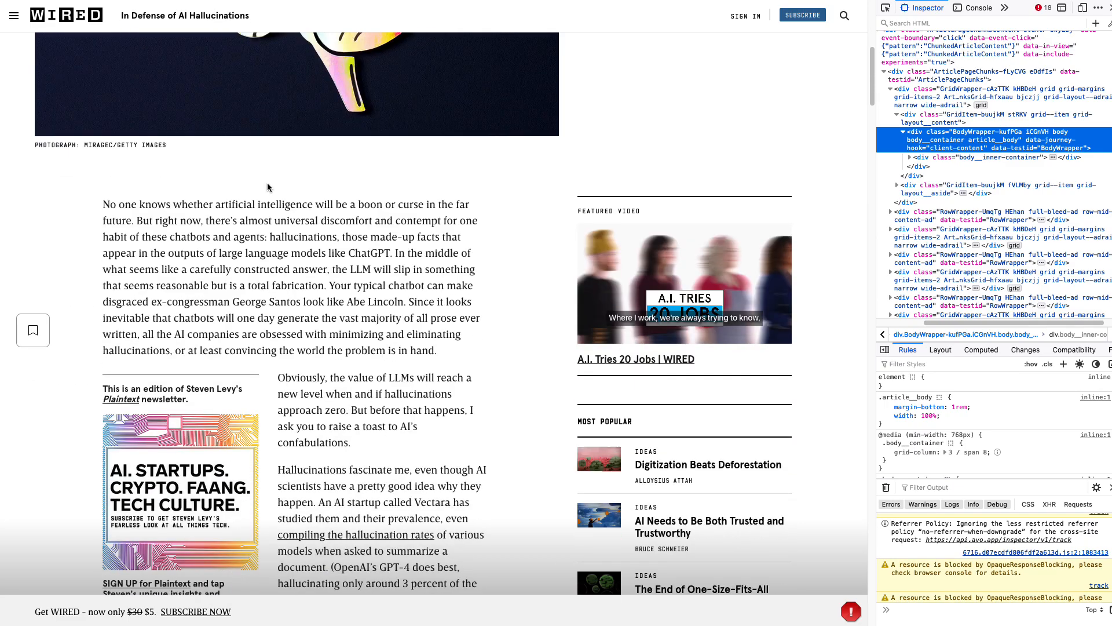
{"action": "scroll", "coordinate": [268, 186], "scroll_direction": "up", "scroll_amount": 10}
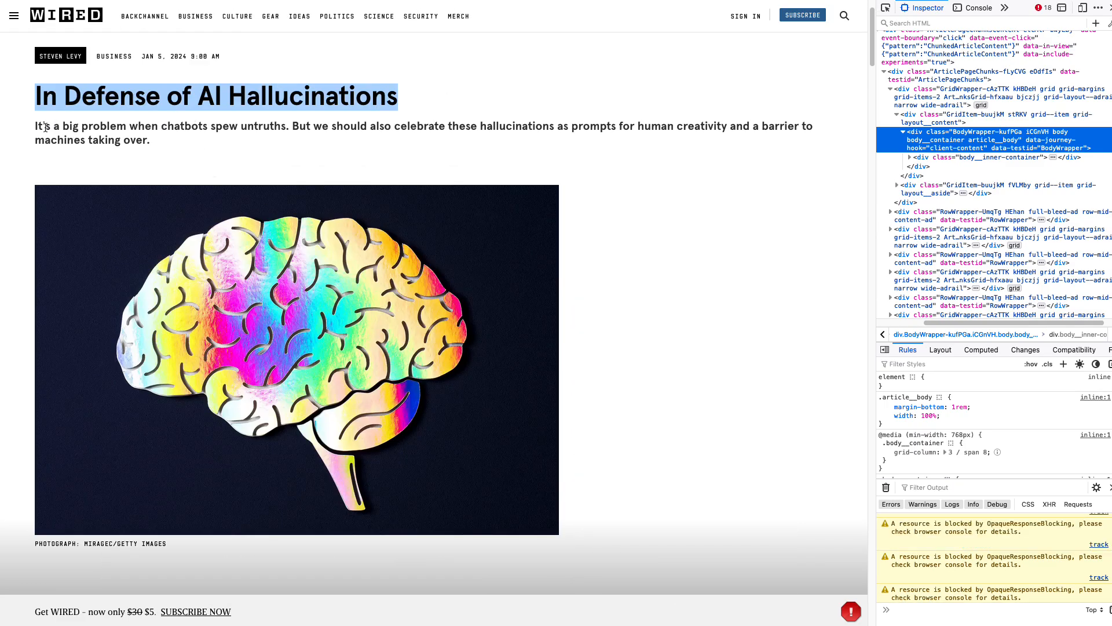
{"action": "scroll", "coordinate": [196, 186], "scroll_direction": "down", "scroll_amount": 20}
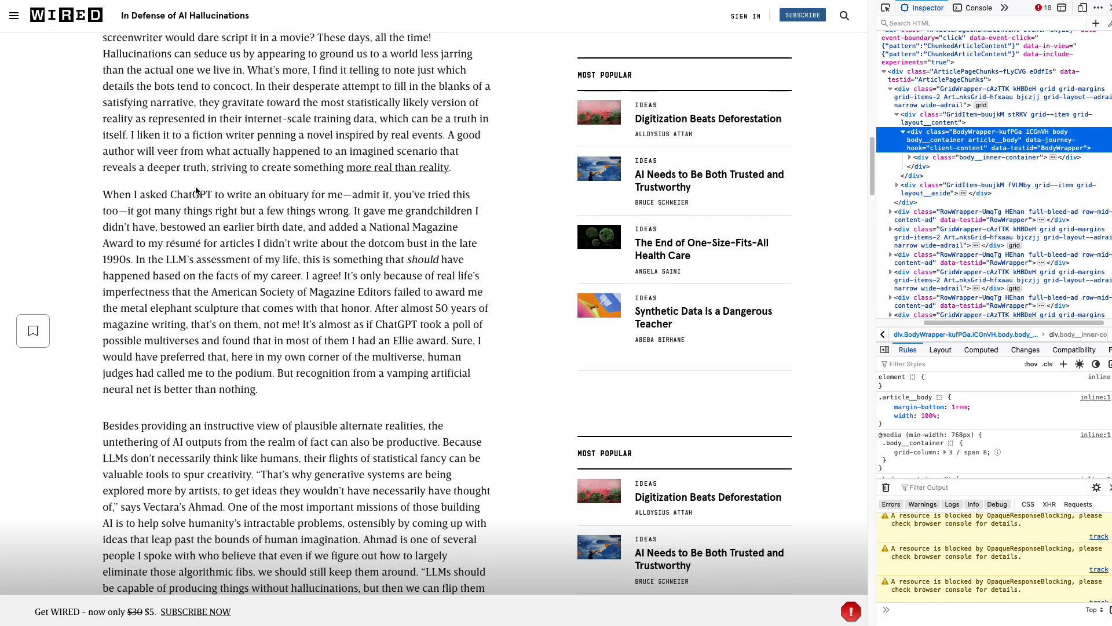
{"action": "scroll", "coordinate": [195, 186], "scroll_direction": "down", "scroll_amount": 7}
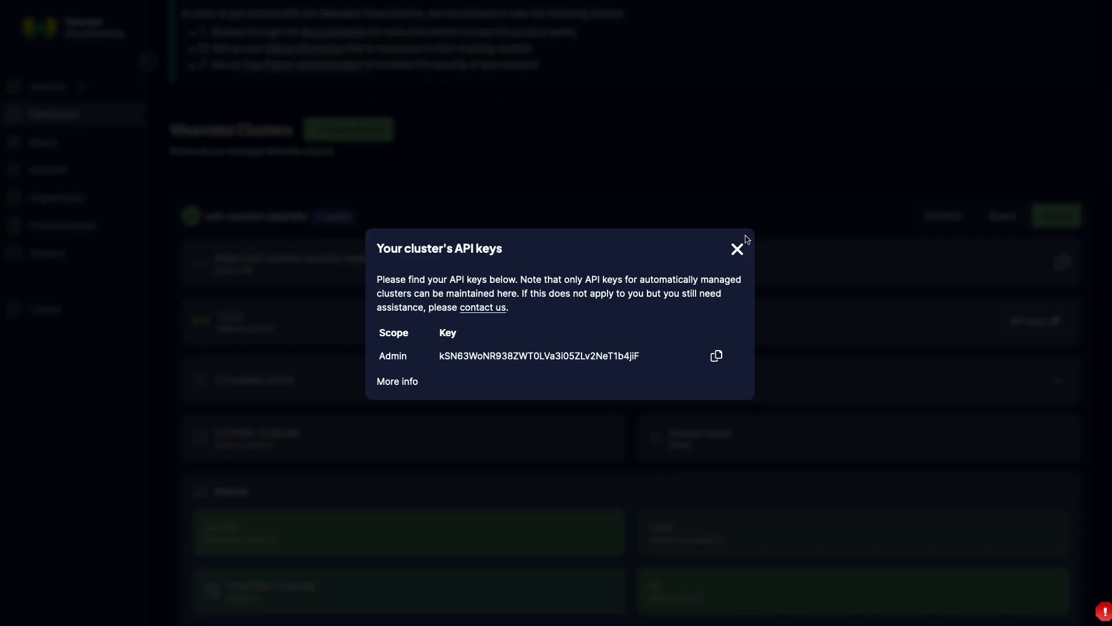
Close the cluster's API keys dialog in the Weaviate console and check the dimensions stored in the cluster metrics.
{"action": "left_click", "coordinate": [737, 250]}
{"action": "scroll", "coordinate": [672, 306], "scroll_direction": "down", "scroll_amount": 5}
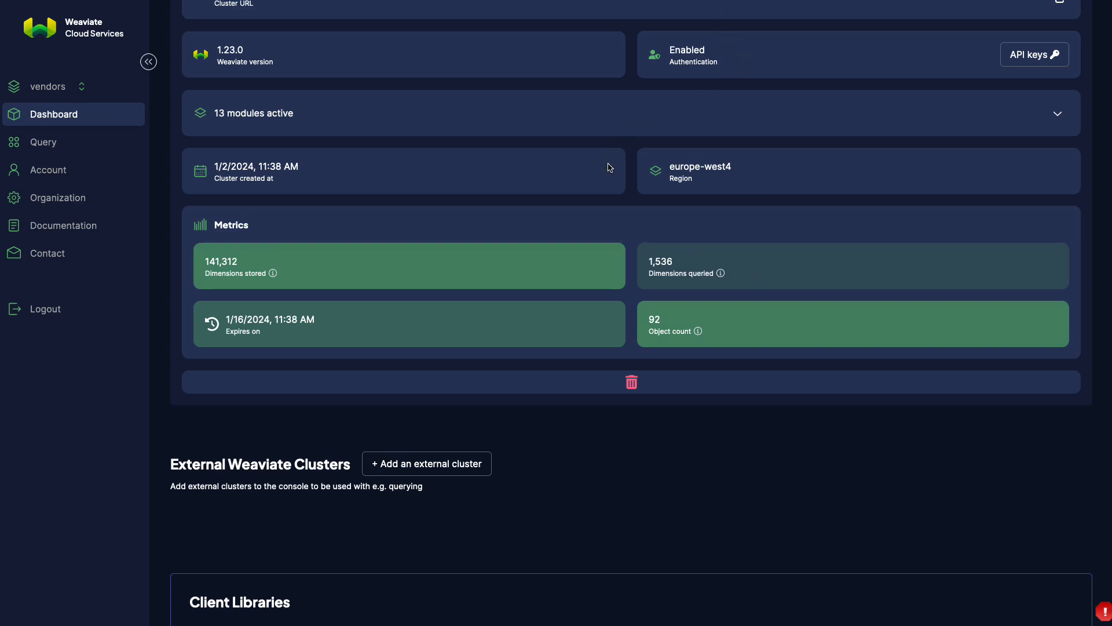
{"action": "left_click_drag", "start_coordinate": [204, 262], "coordinate": [257, 266]}
{"action": "scroll", "coordinate": [452, 318], "scroll_direction": "up", "scroll_amount": 2}
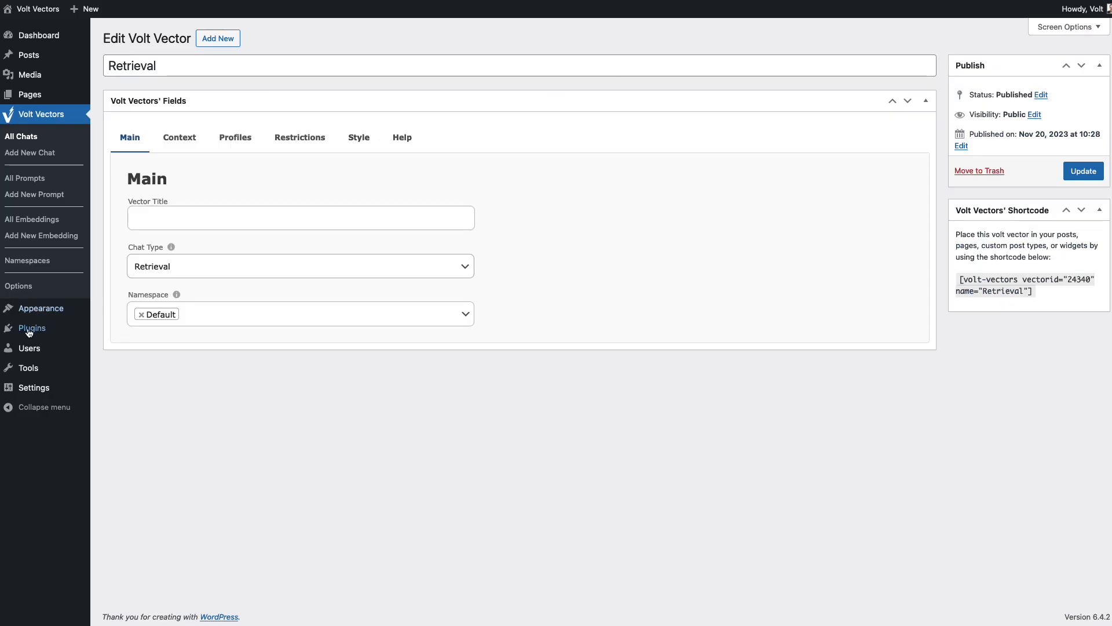
Check the Embeddings & Vector Profile selection in the Retrieval chat's profile settings.
{"action": "left_click", "coordinate": [239, 137]}
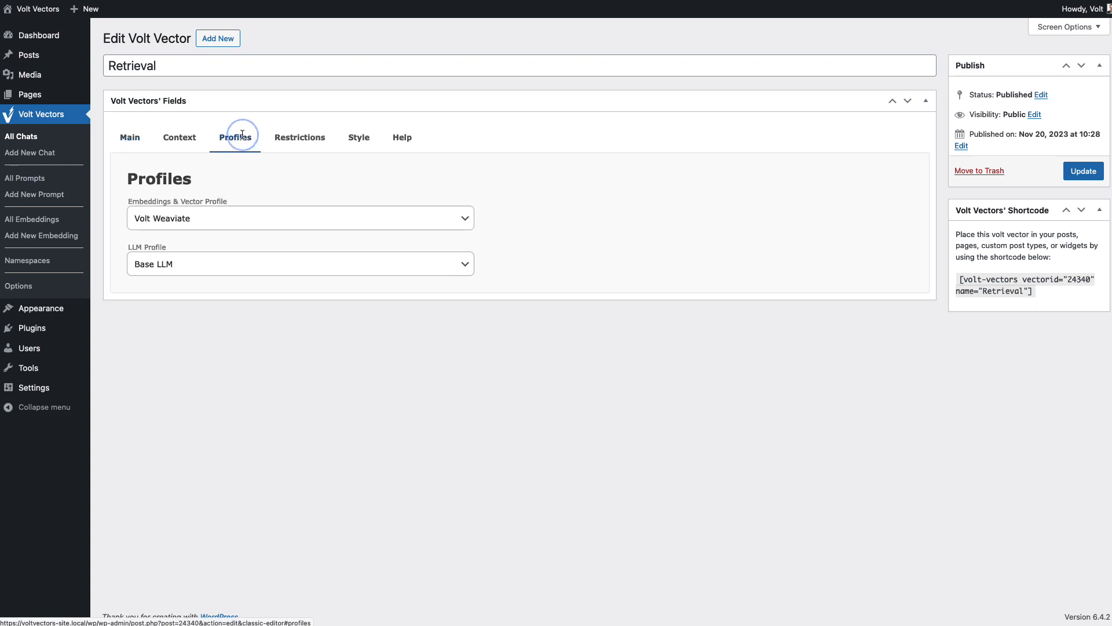
{"action": "left_click", "coordinate": [163, 217]}
{"action": "left_click", "coordinate": [166, 281]}
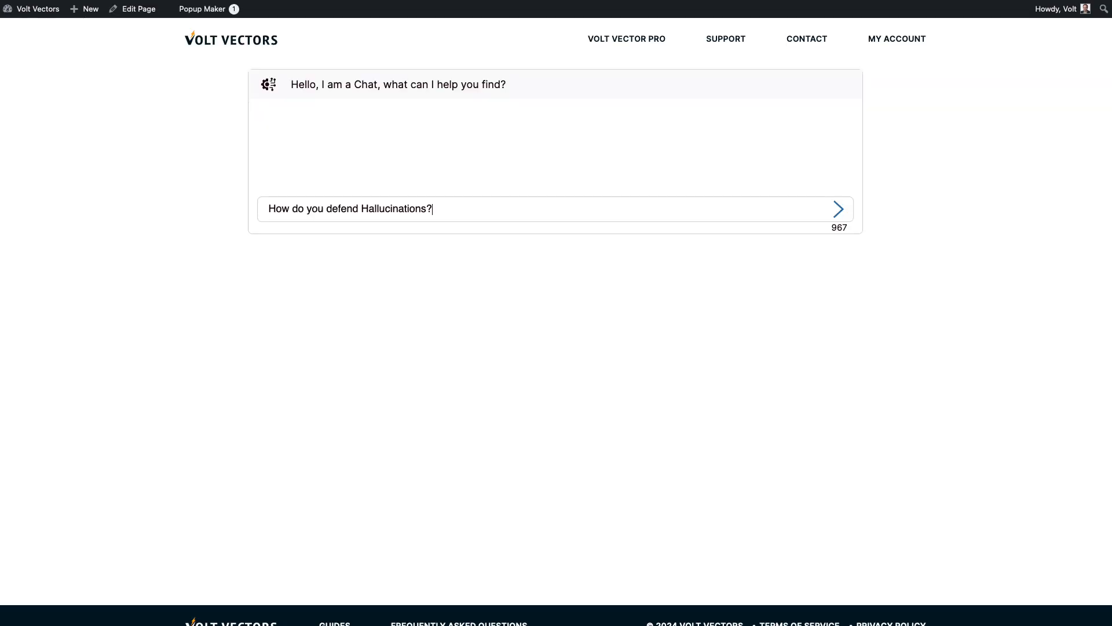
Ask the site chat "How do you defend Hallucinations?" and expand the WIRED source cited under its answer.
{"action": "left_click", "coordinate": [473, 206]}
{"action": "key", "text": "Return"}
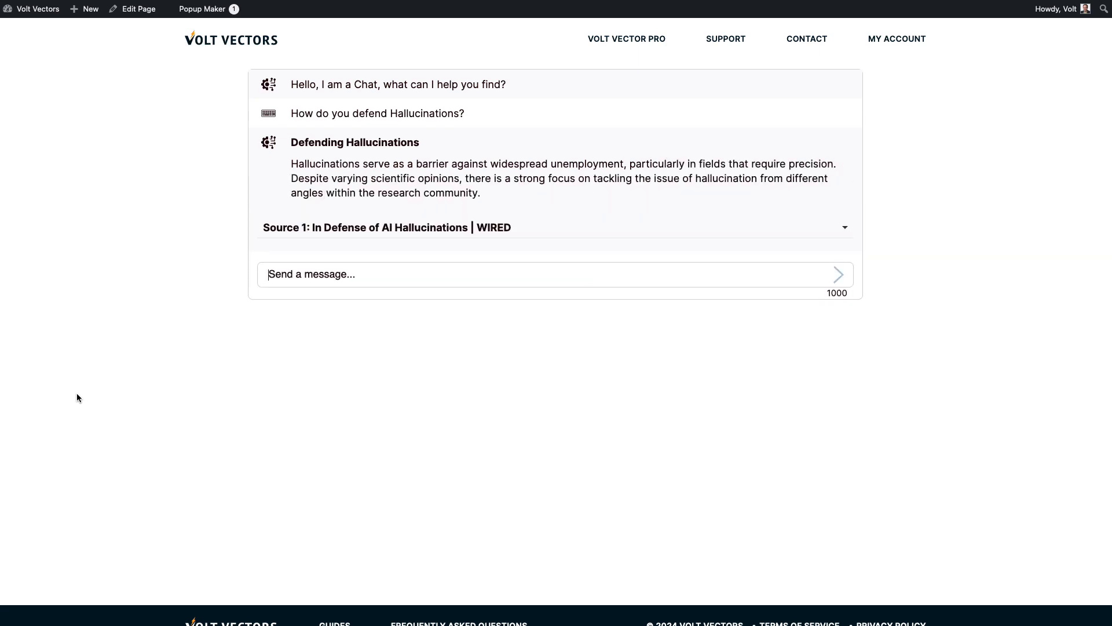
{"action": "left_click", "coordinate": [381, 227]}
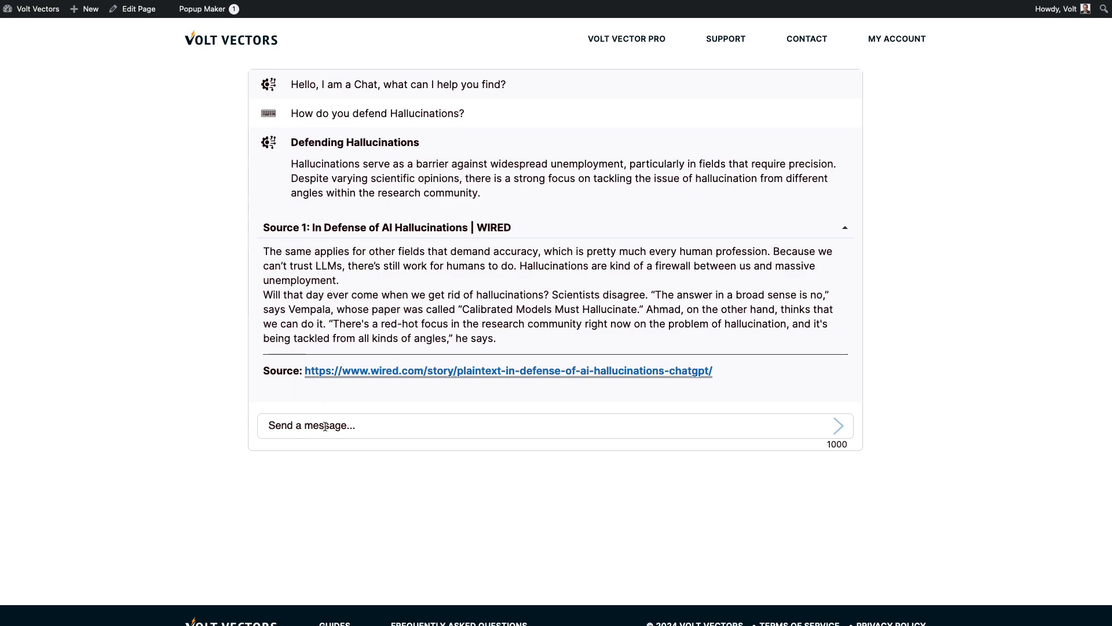
{"action": "left_click", "coordinate": [367, 425]}
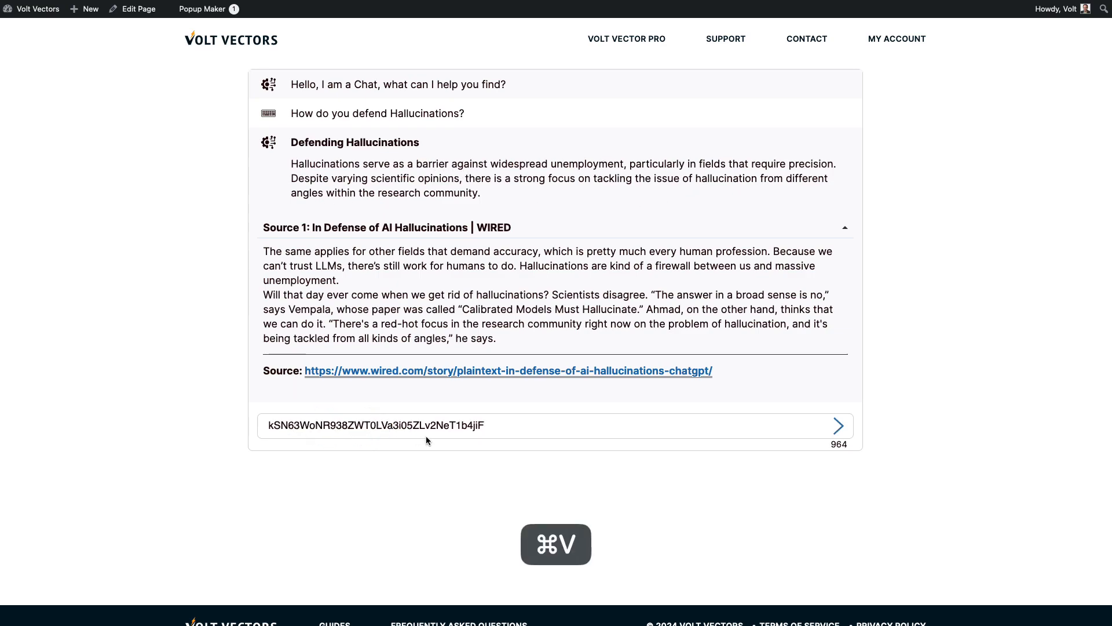
{"action": "key", "text": "super+a"}
{"action": "key", "text": "BackSpace"}
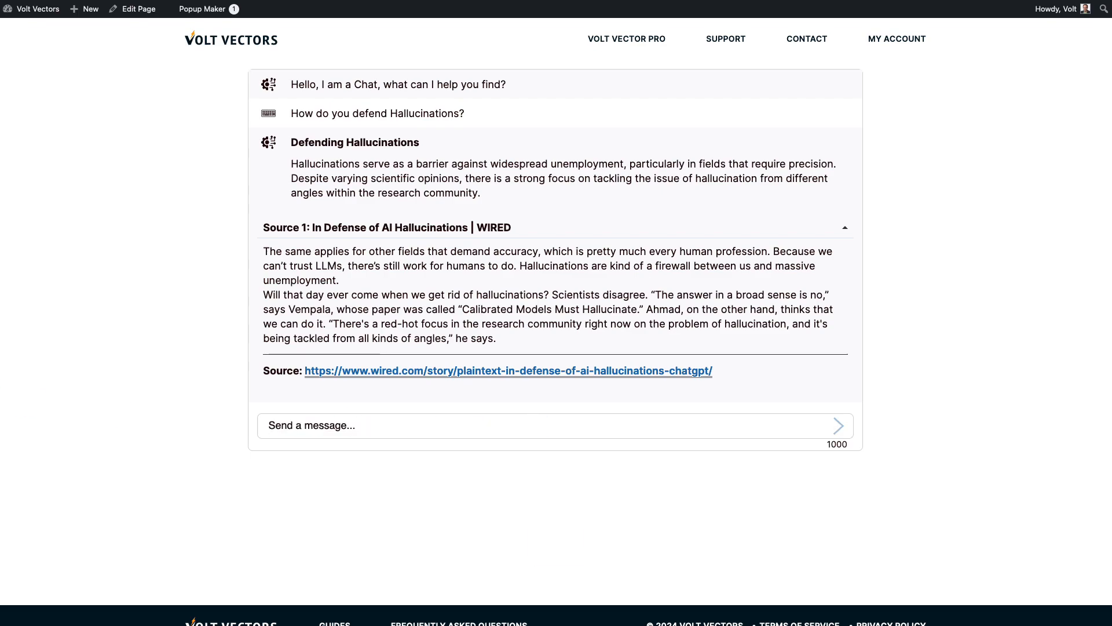
Send the follow-up question "Can we get rid of Hallucinations?" to the chat.
{"action": "key", "text": "super+c"}
{"action": "left_click", "coordinate": [395, 429]}
{"action": "key", "text": "super+v"}
{"action": "key", "text": "Return"}
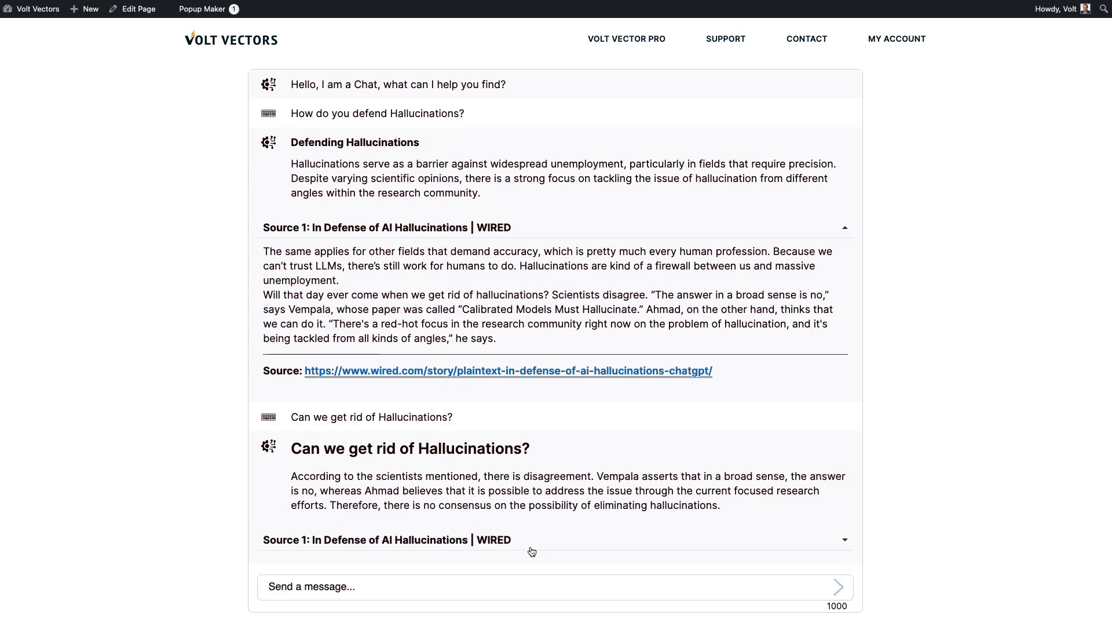
Expand the WIRED source cited under the second answer and review its quoted passage and link.
{"action": "scroll", "coordinate": [531, 552], "scroll_direction": "down", "scroll_amount": 2}
{"action": "left_click", "coordinate": [417, 454]}
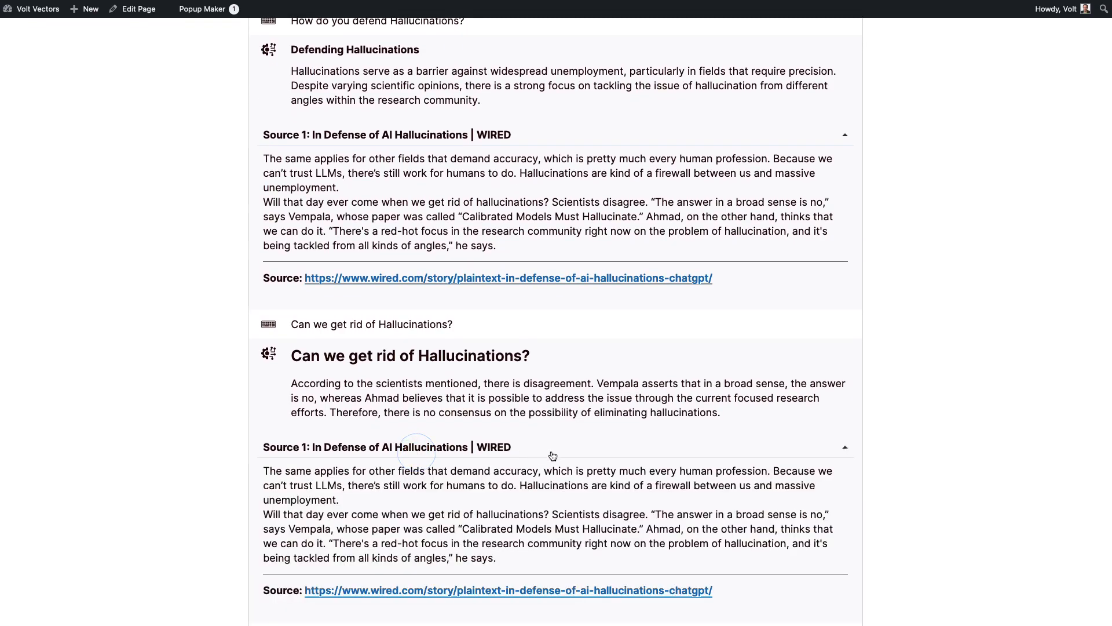
{"action": "scroll", "coordinate": [534, 454], "scroll_direction": "down", "scroll_amount": 2}
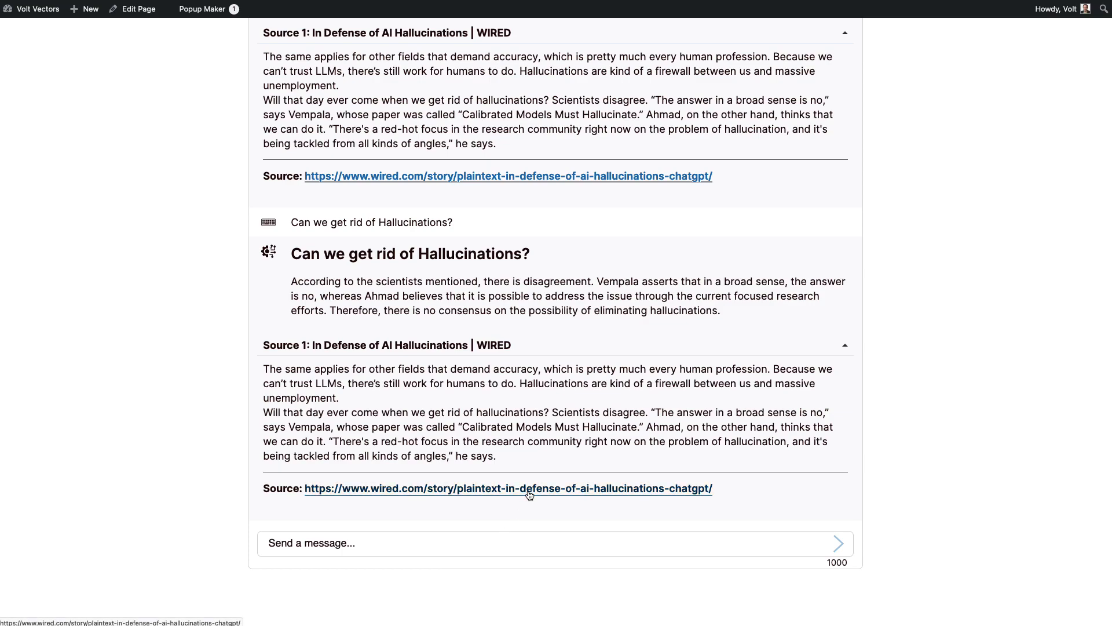